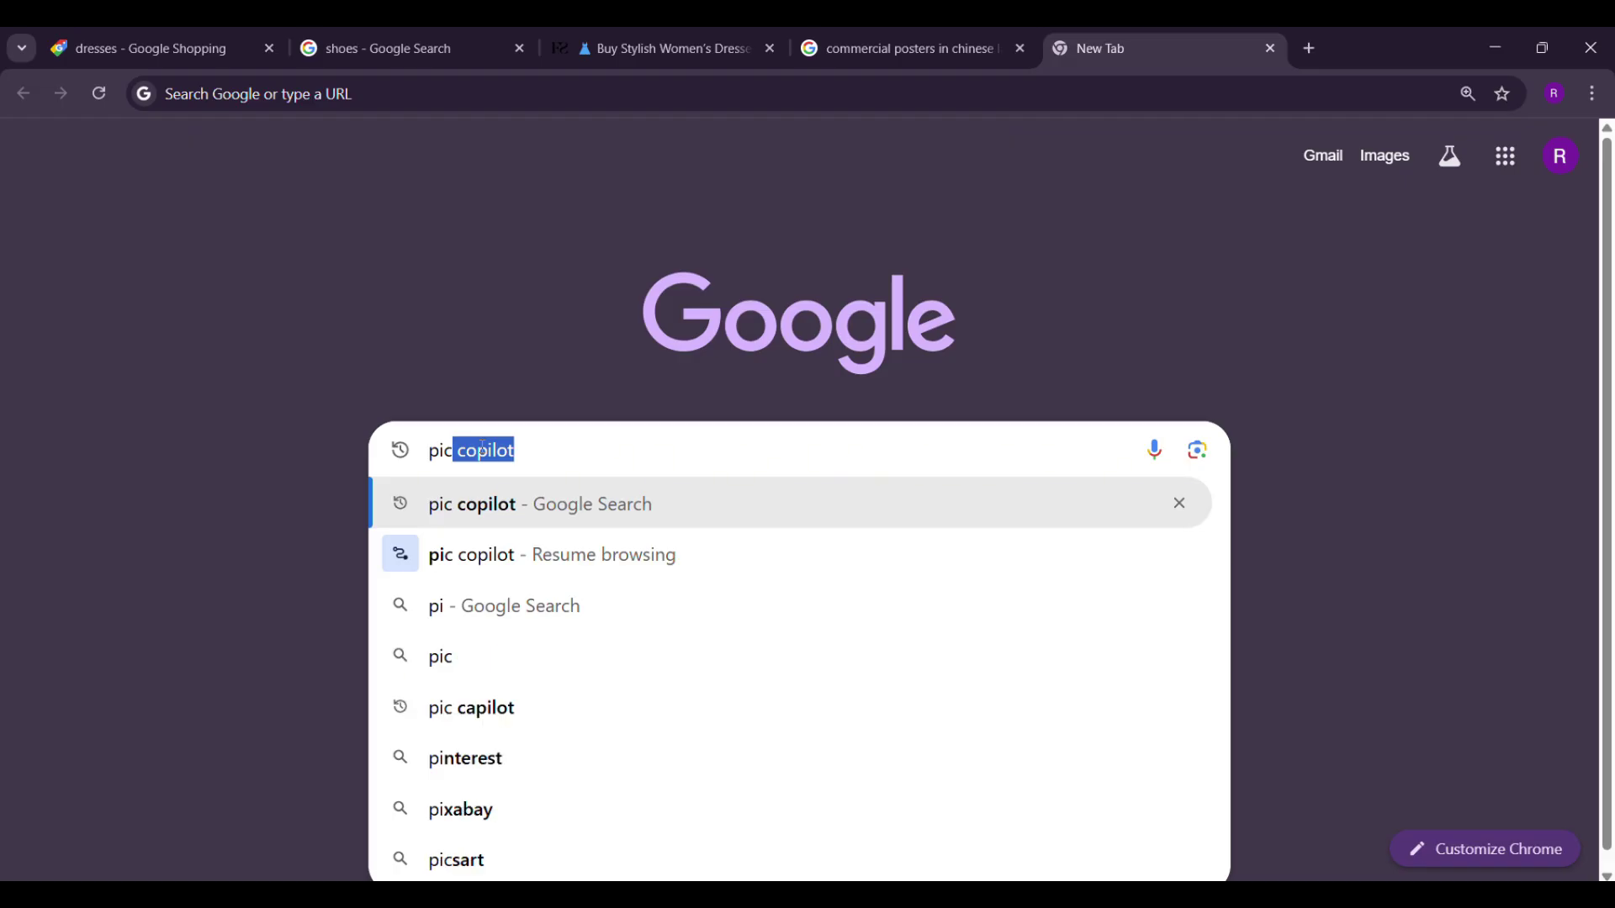
- Search Google for 'pic copilot' from a new Chrome tab
left_click(496, 507)
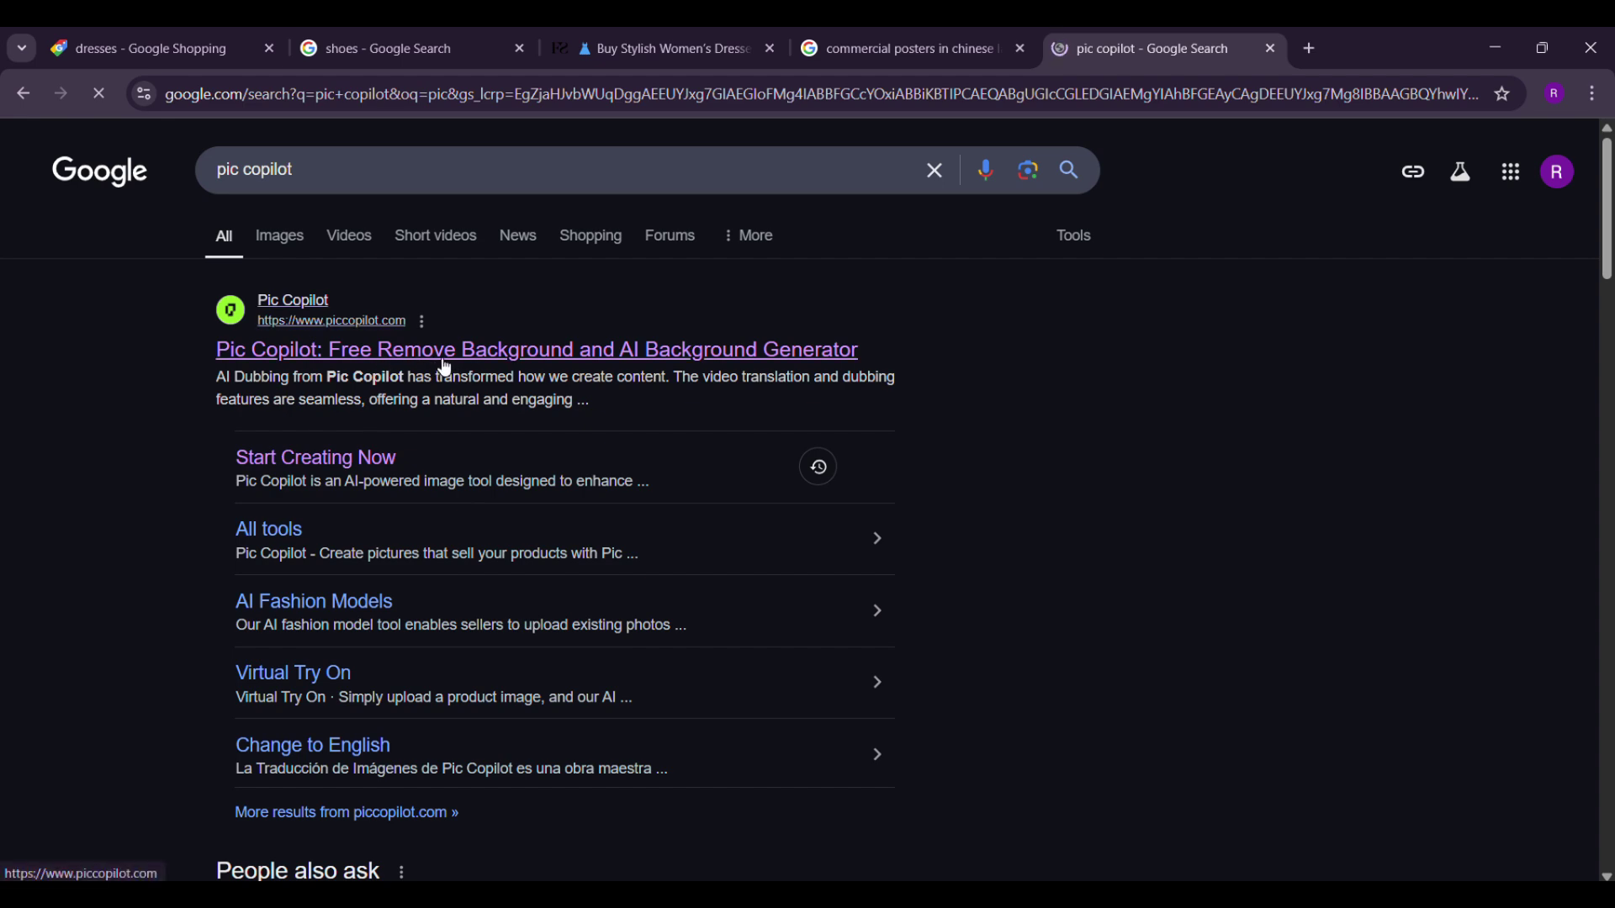
- Open Pic Copilot's Virtual Try On tool with Clothing Types kept as Tops
left_click(445, 368)
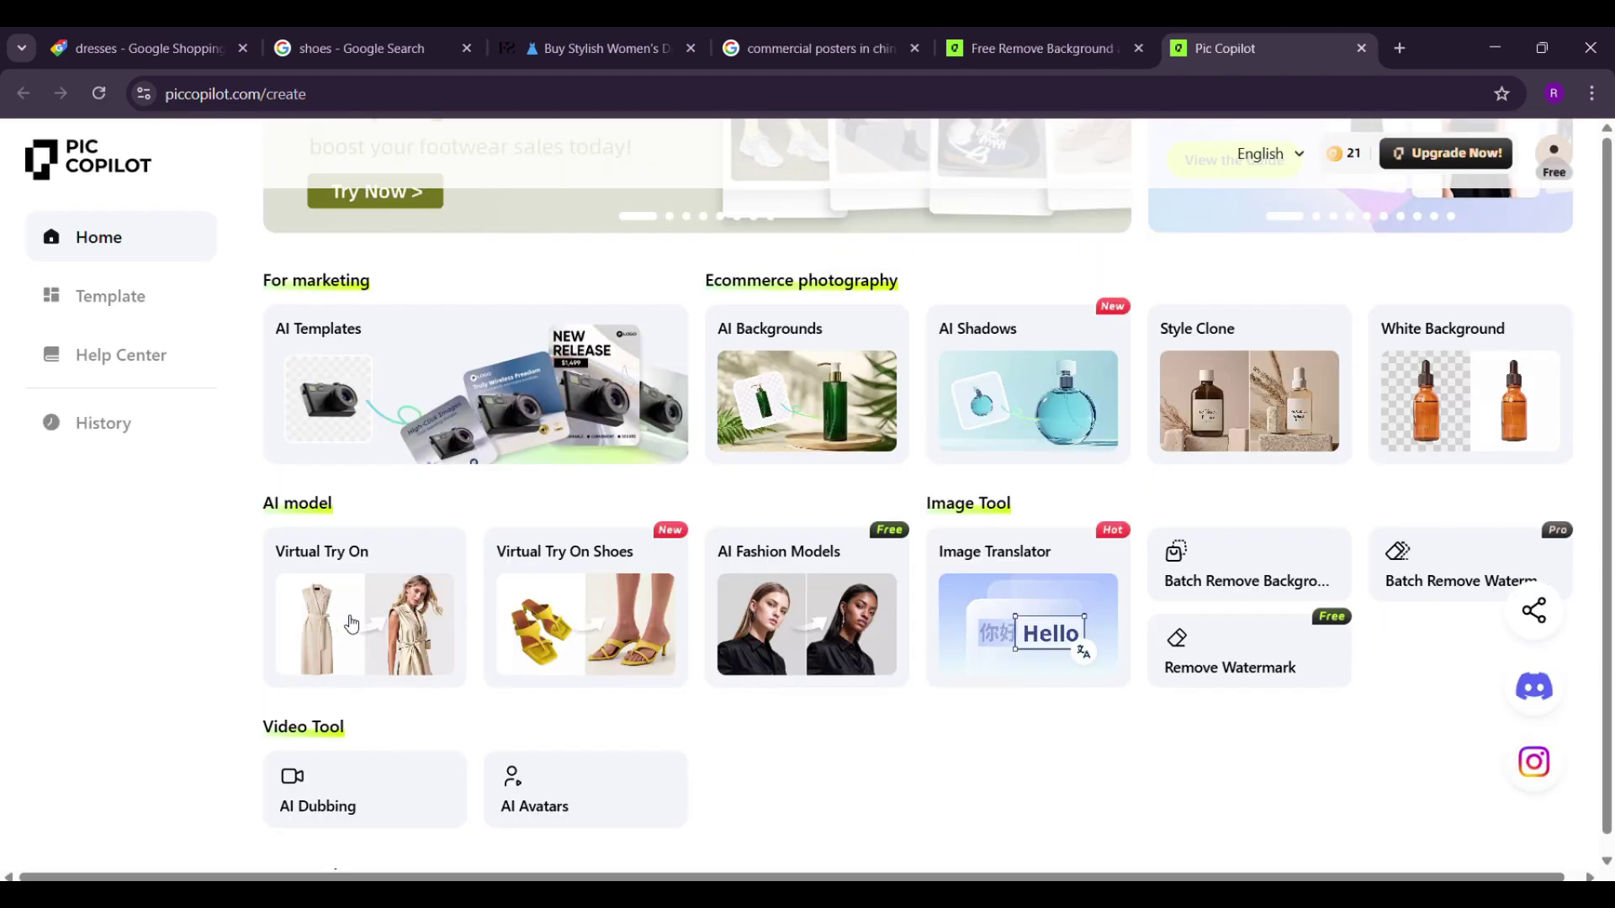
left_click(404, 634)
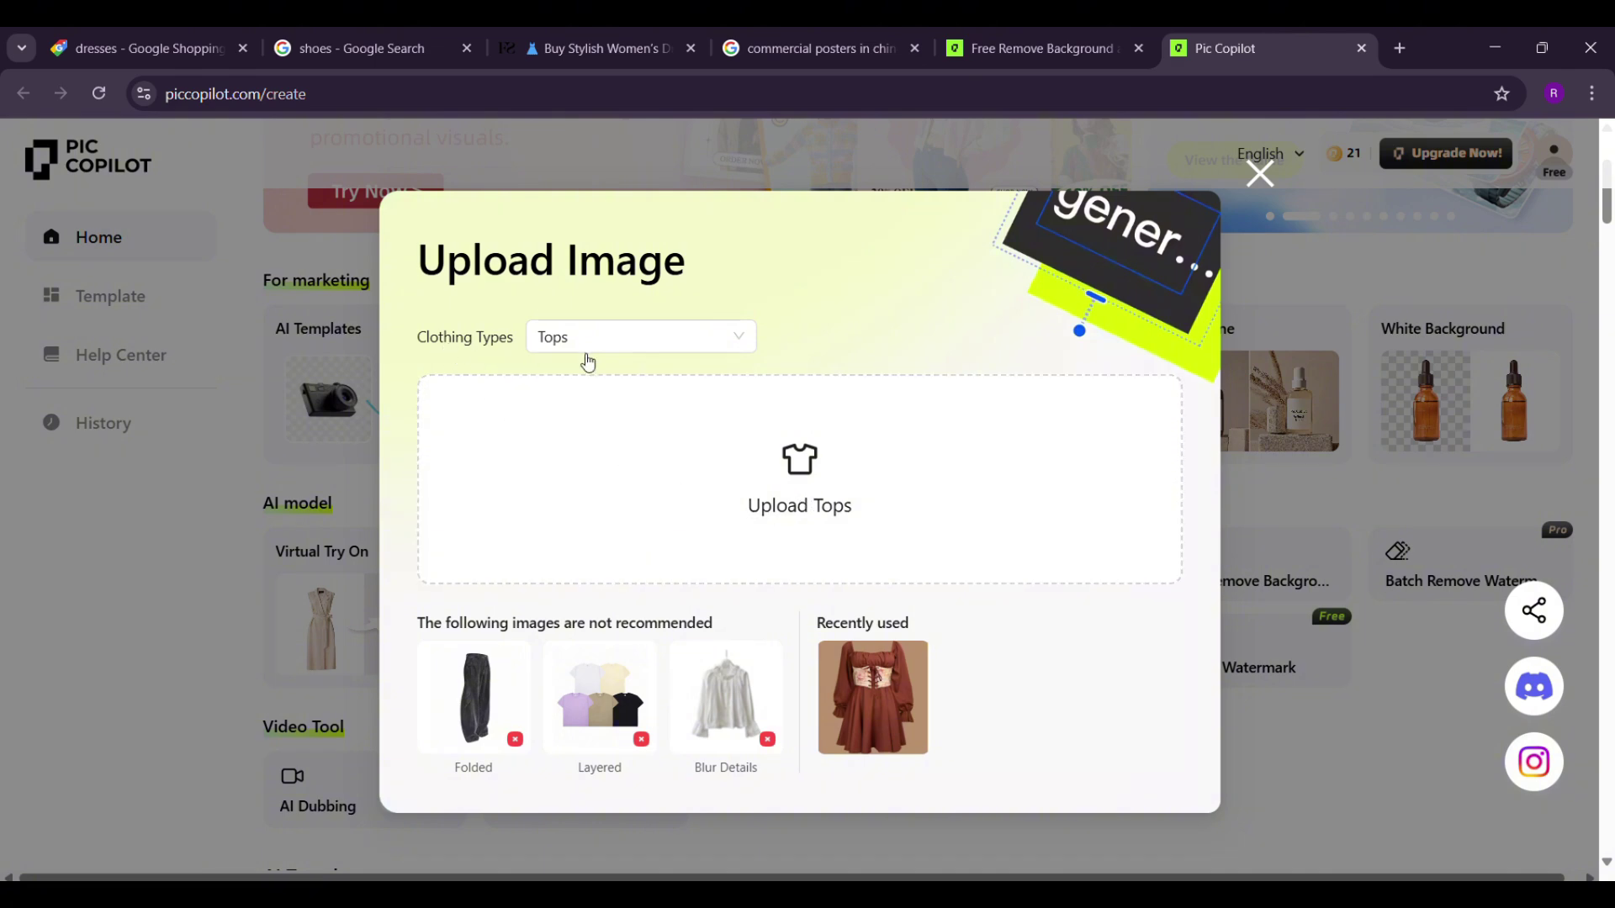
left_click(745, 343)
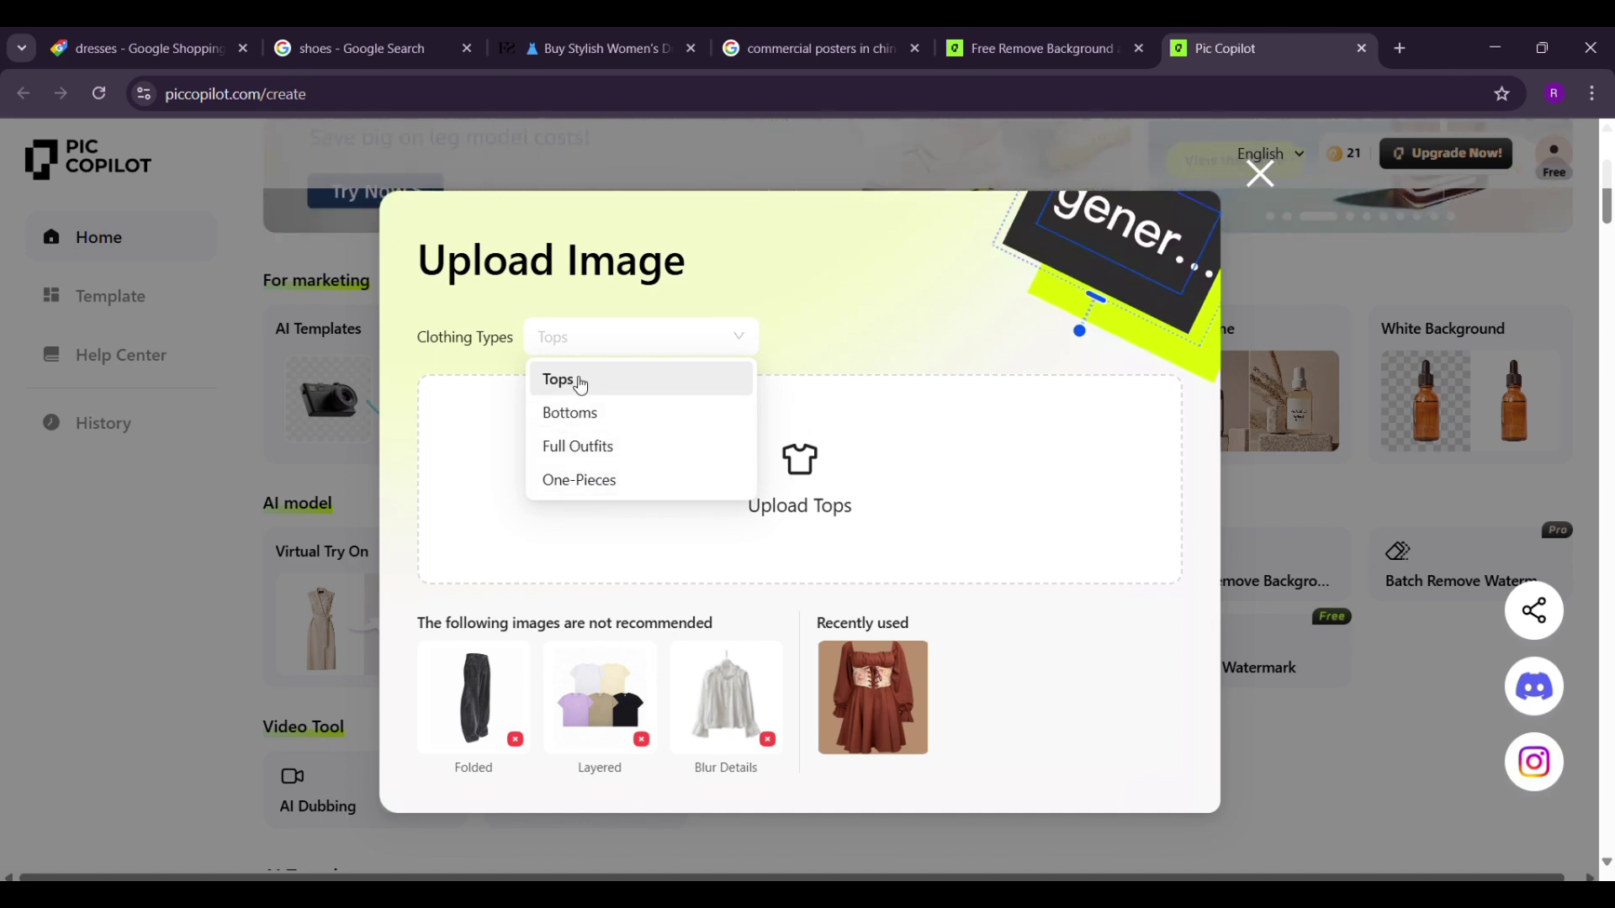
left_click(581, 384)
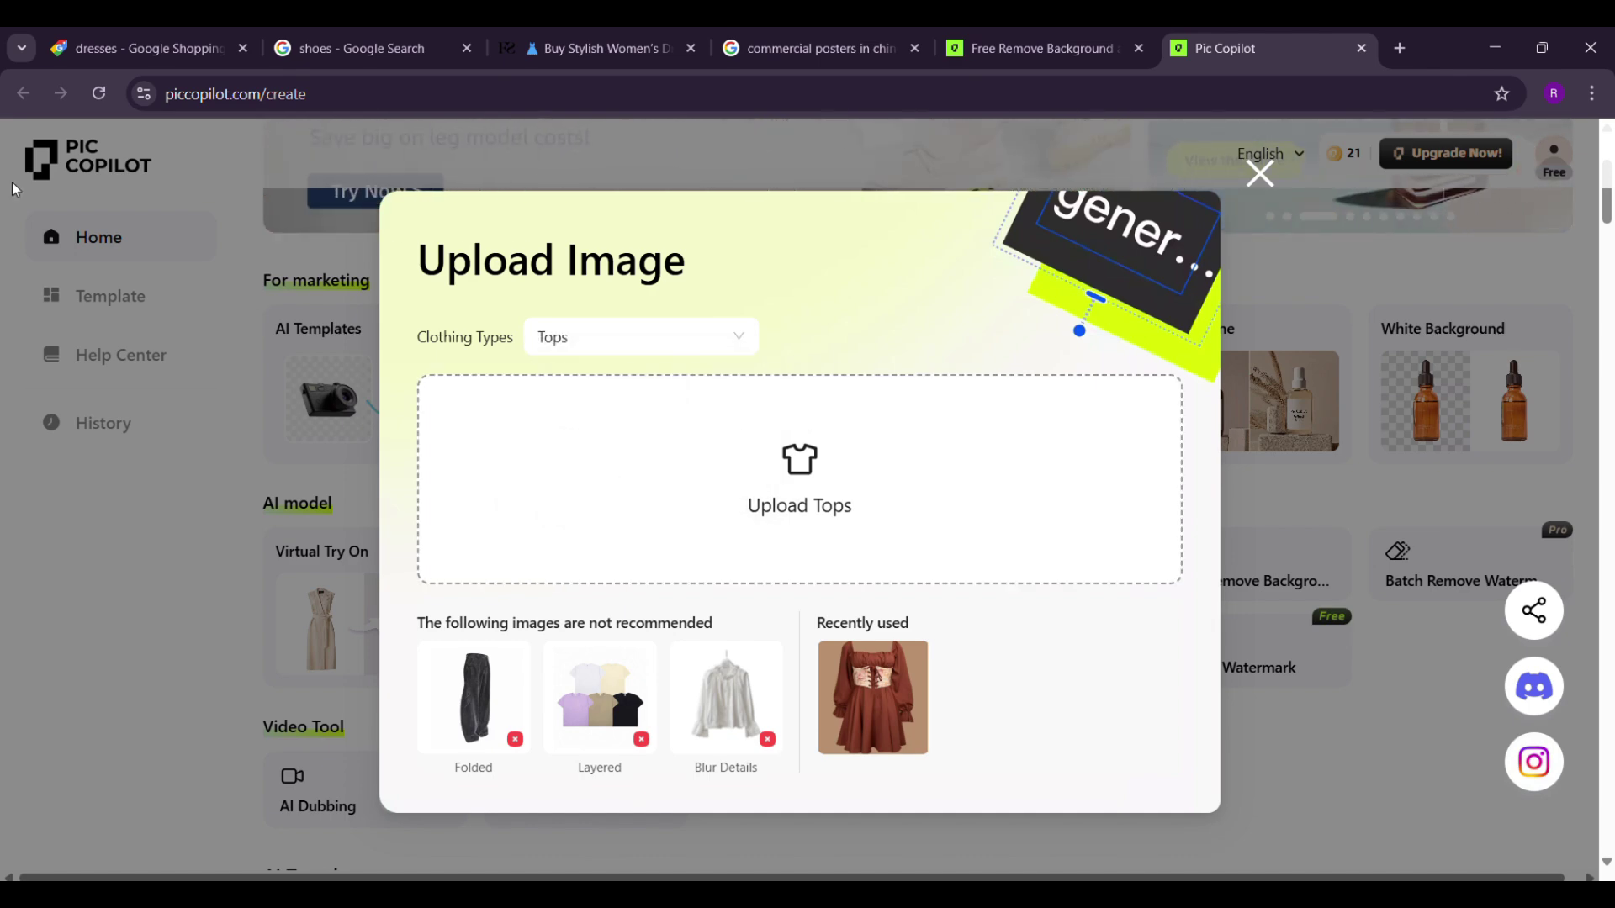
- Upload the brown corset dress image from Google Shopping as the garment
left_click(158, 48)
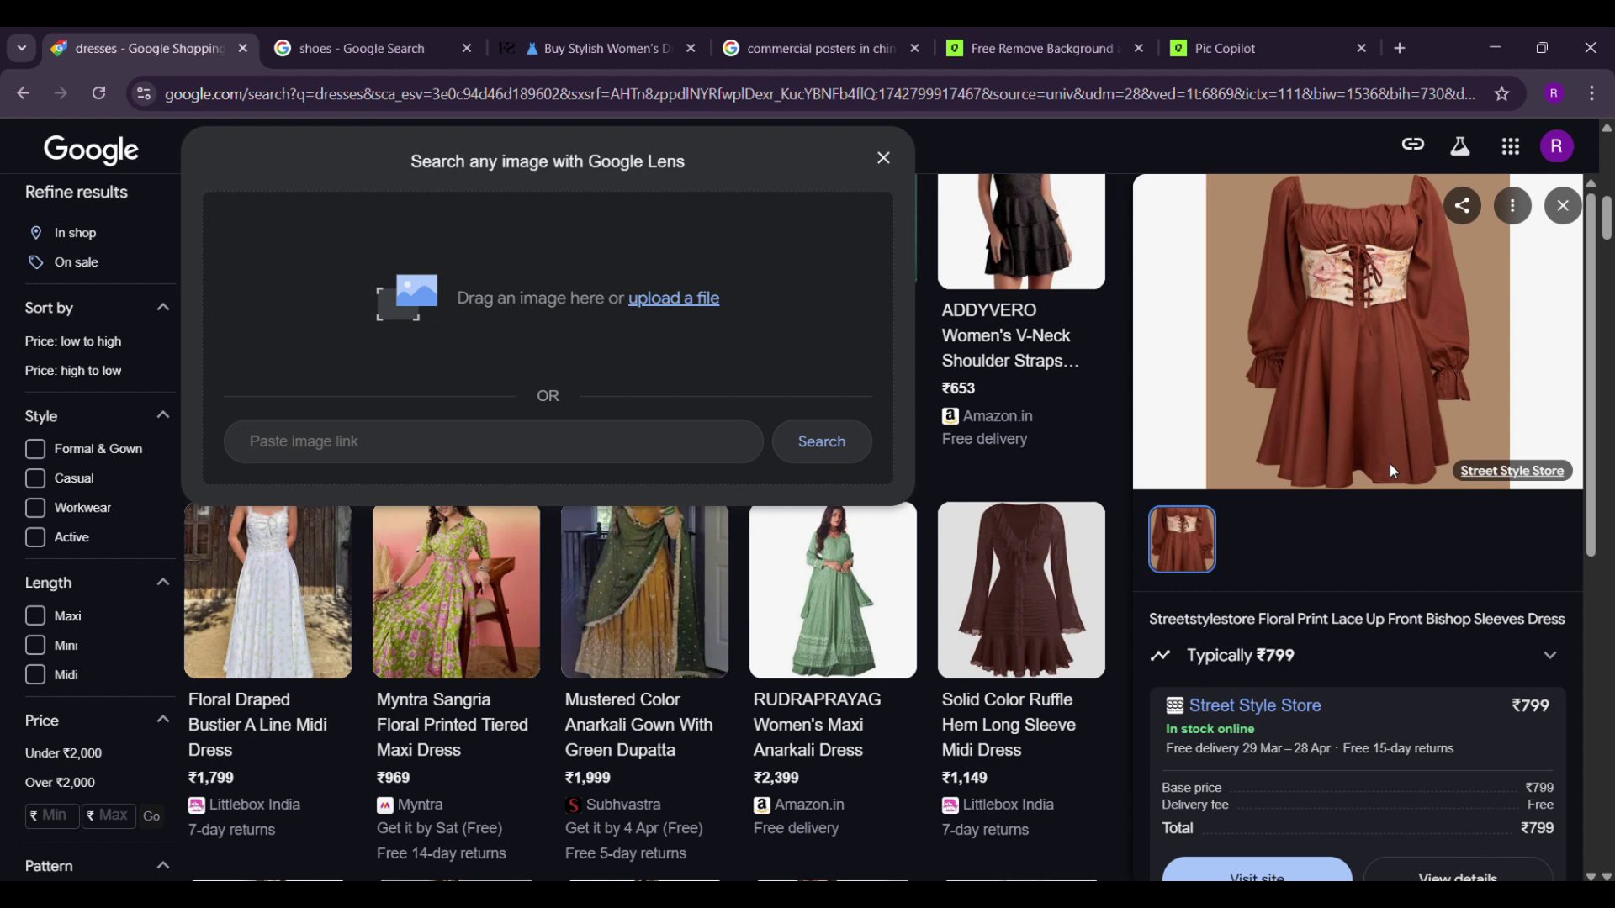
left_click_drag(1390, 471, 823, 517)
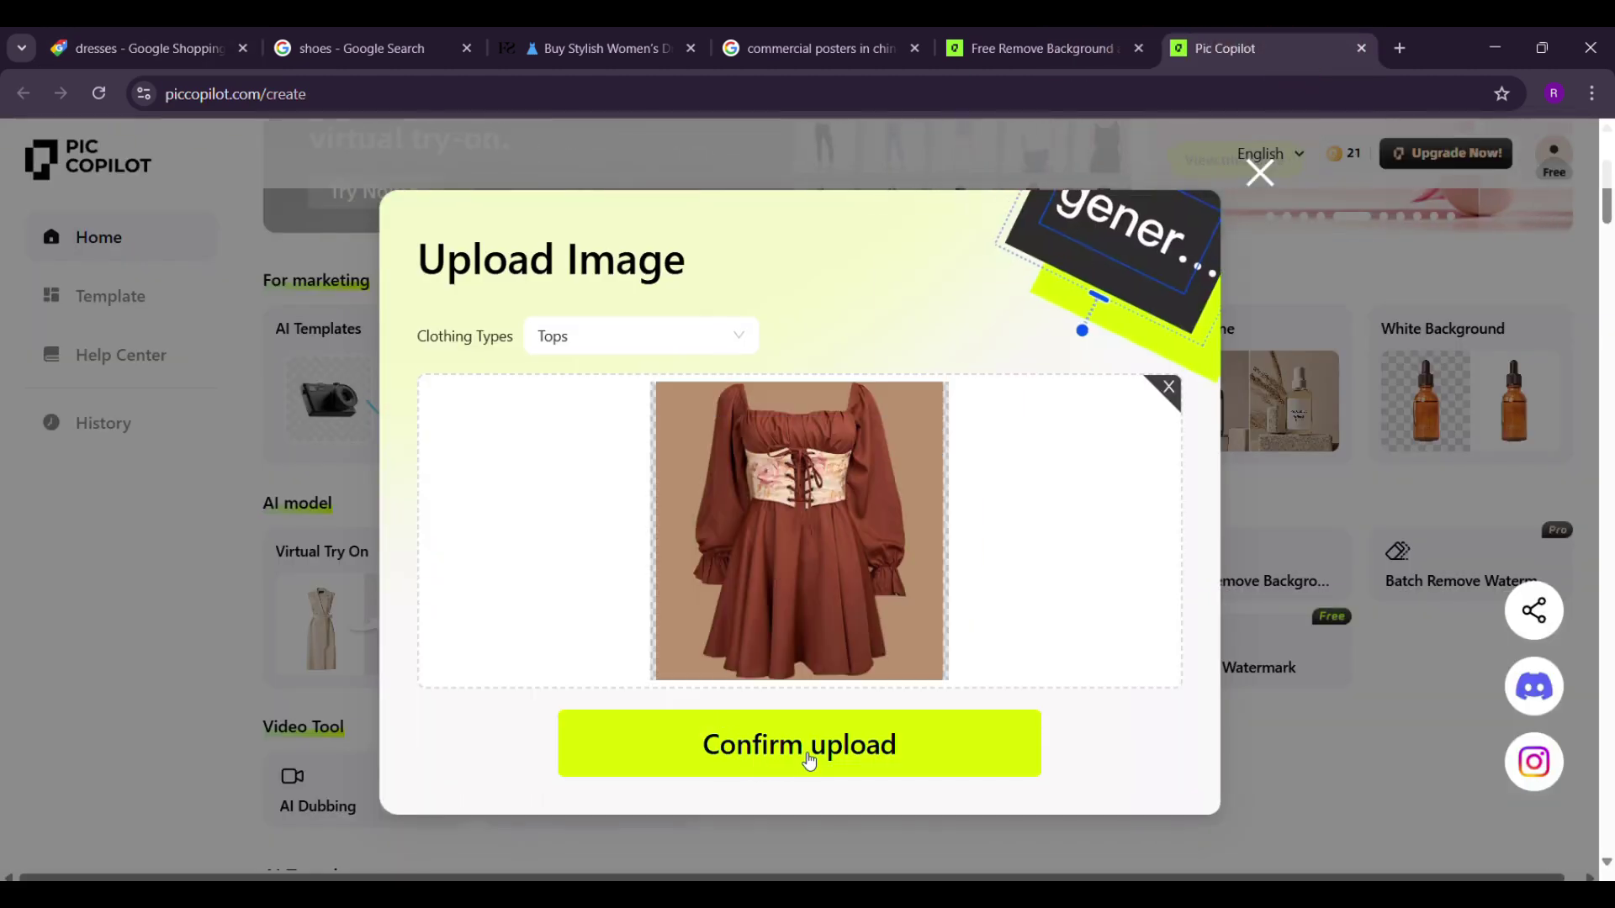
left_click(807, 751)
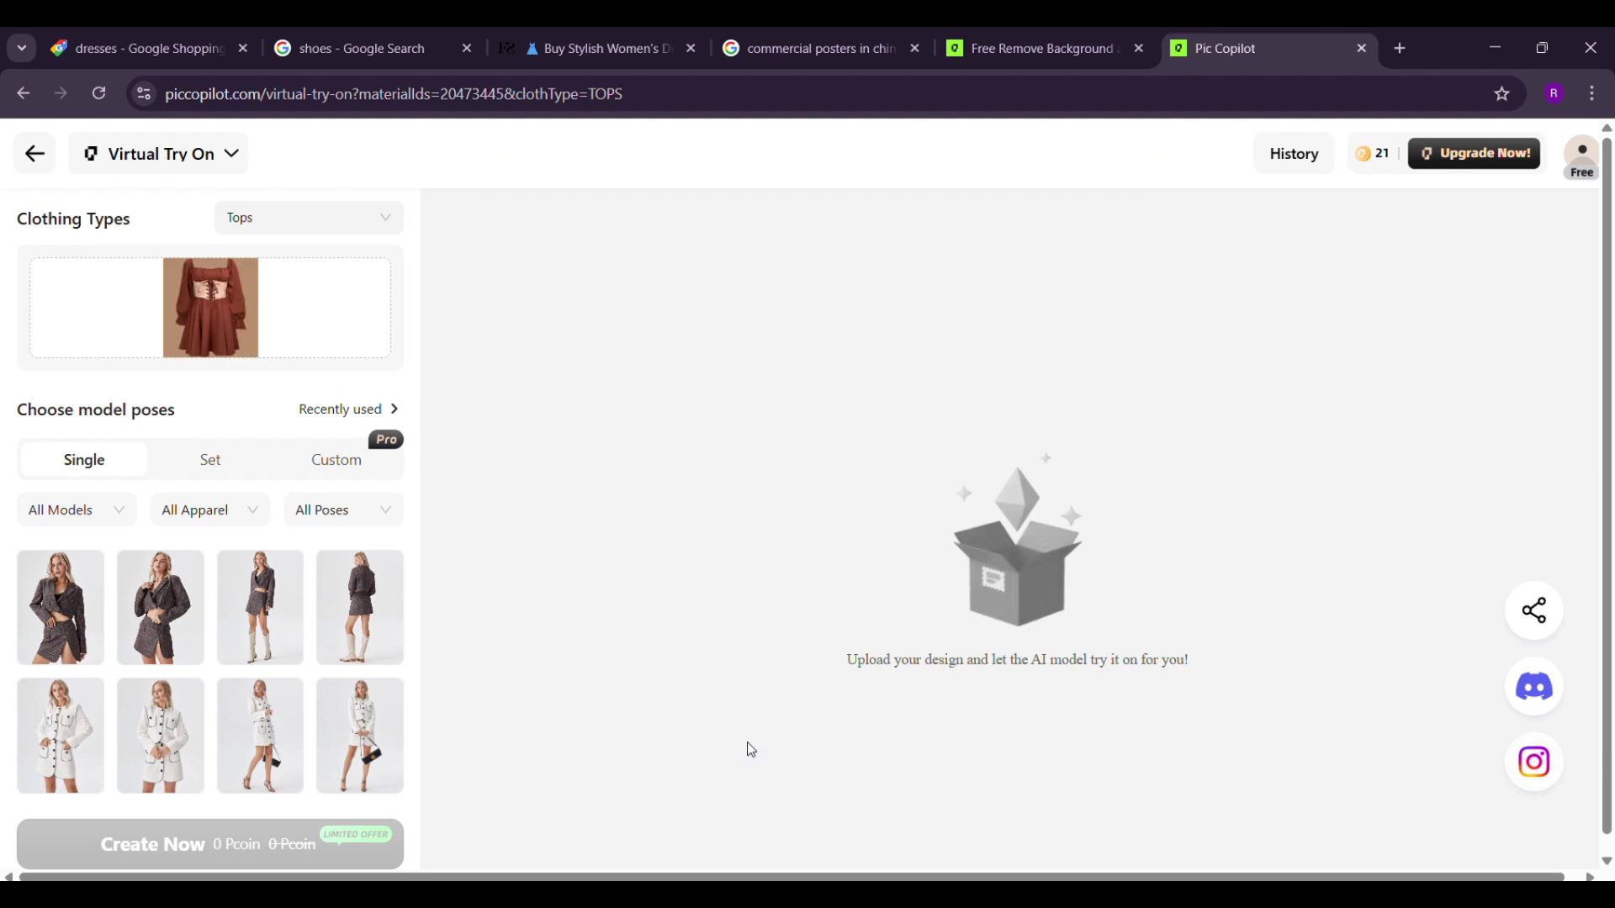
- Filter the model list to Female models only
left_click(126, 513)
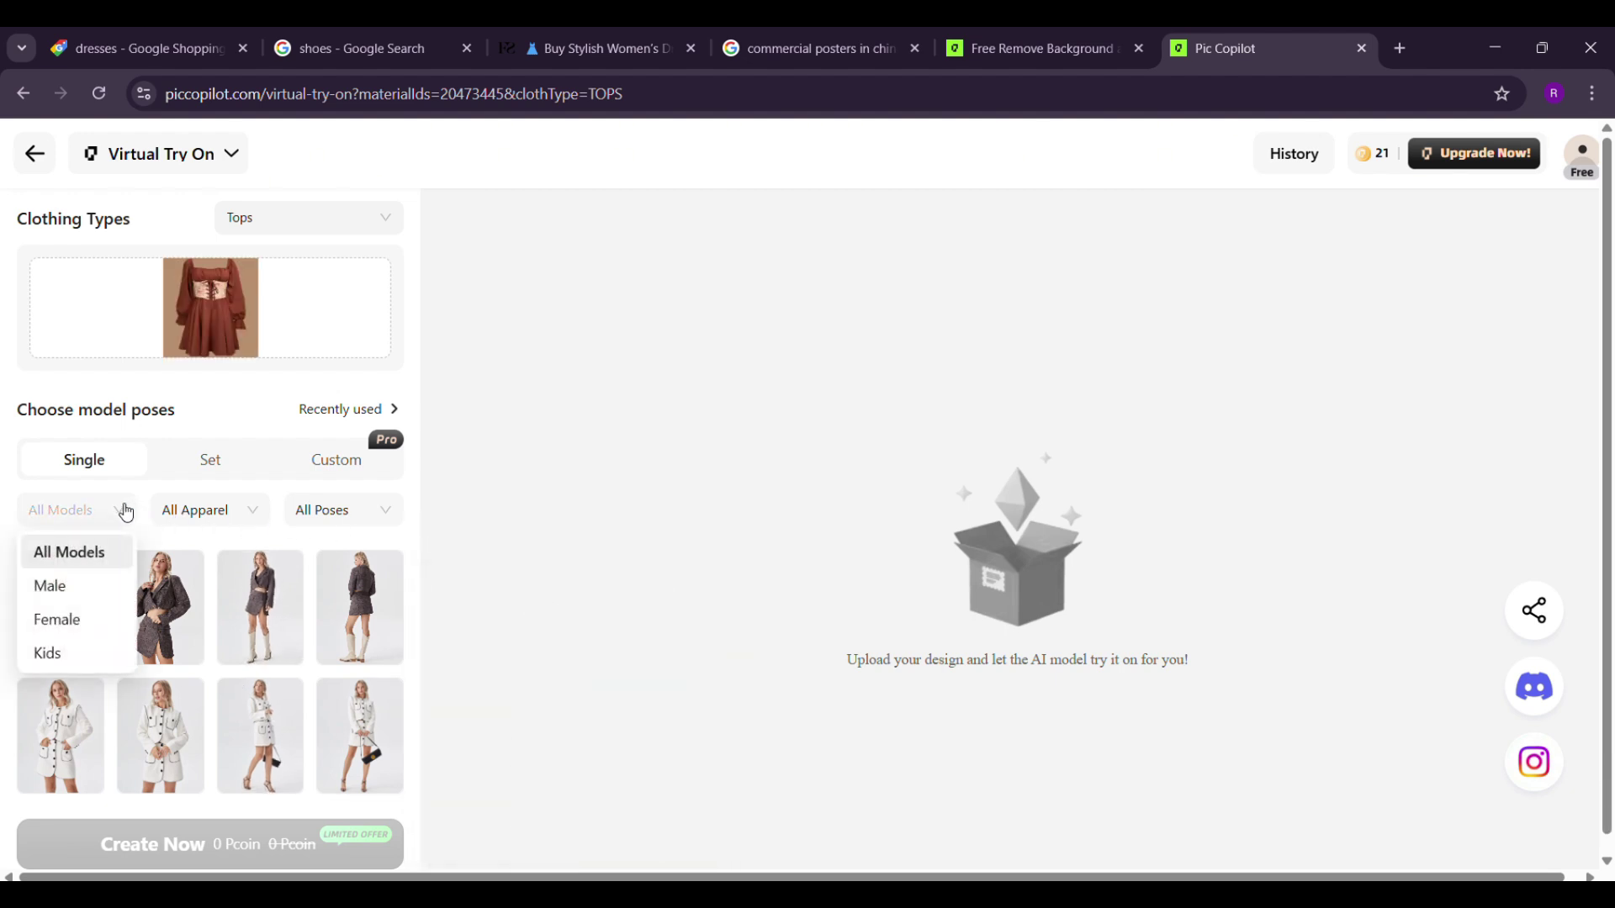
left_click(47, 654)
left_click(59, 620)
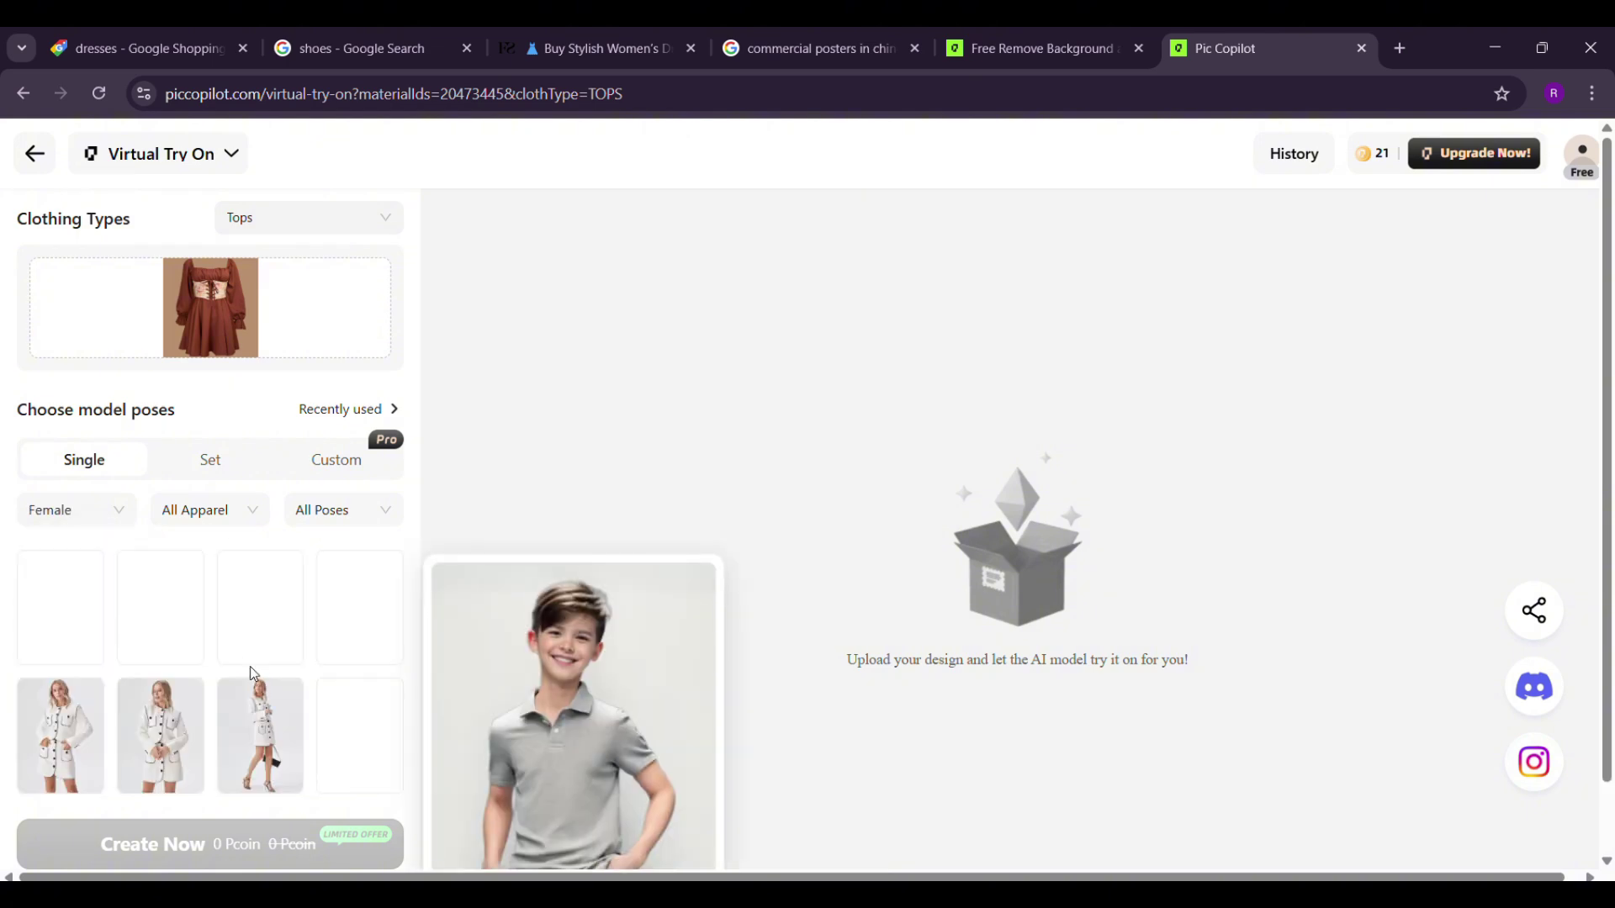
- Select the olive coat pose and three pink-dress poses to reach 4/4 models
scroll(224, 706, "down", 15)
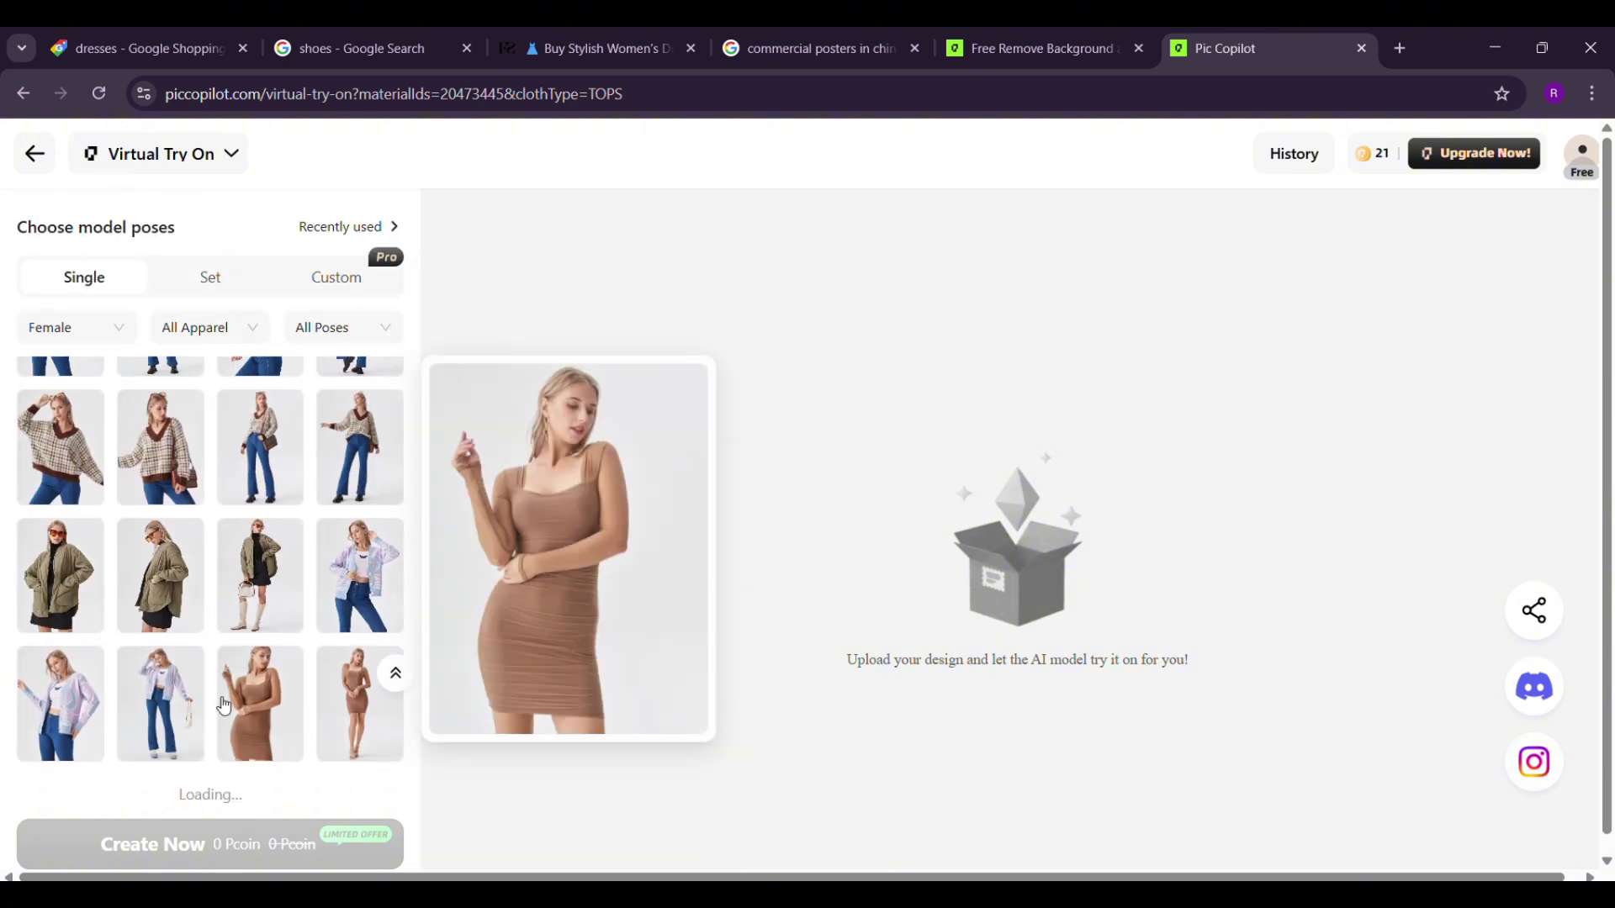
scroll(223, 707, "down", 10)
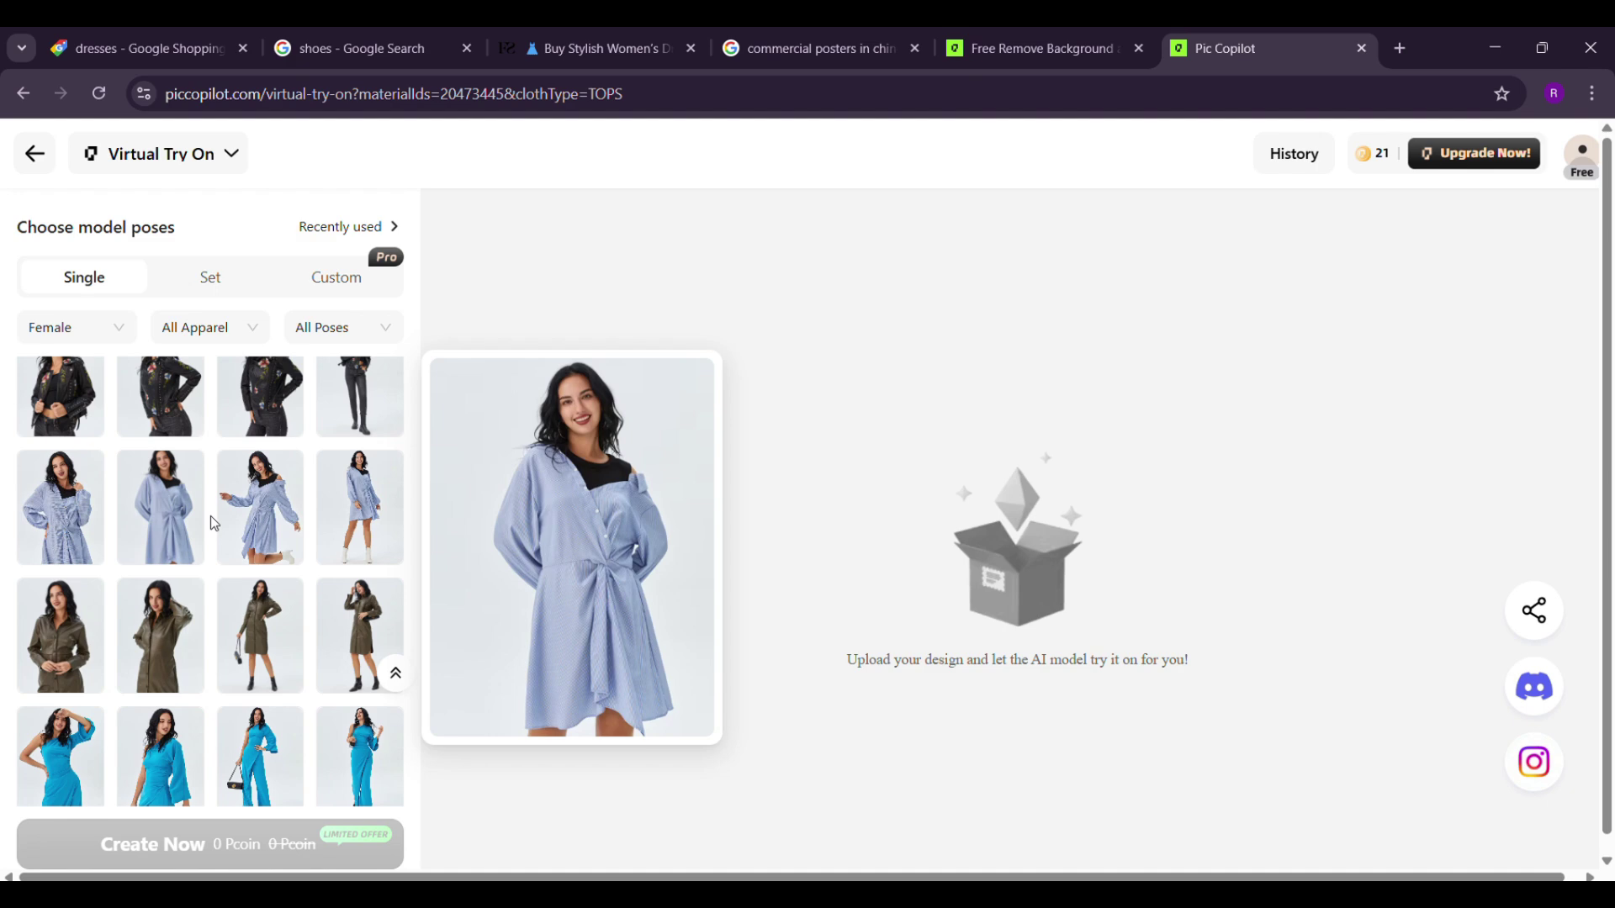
left_click(354, 658)
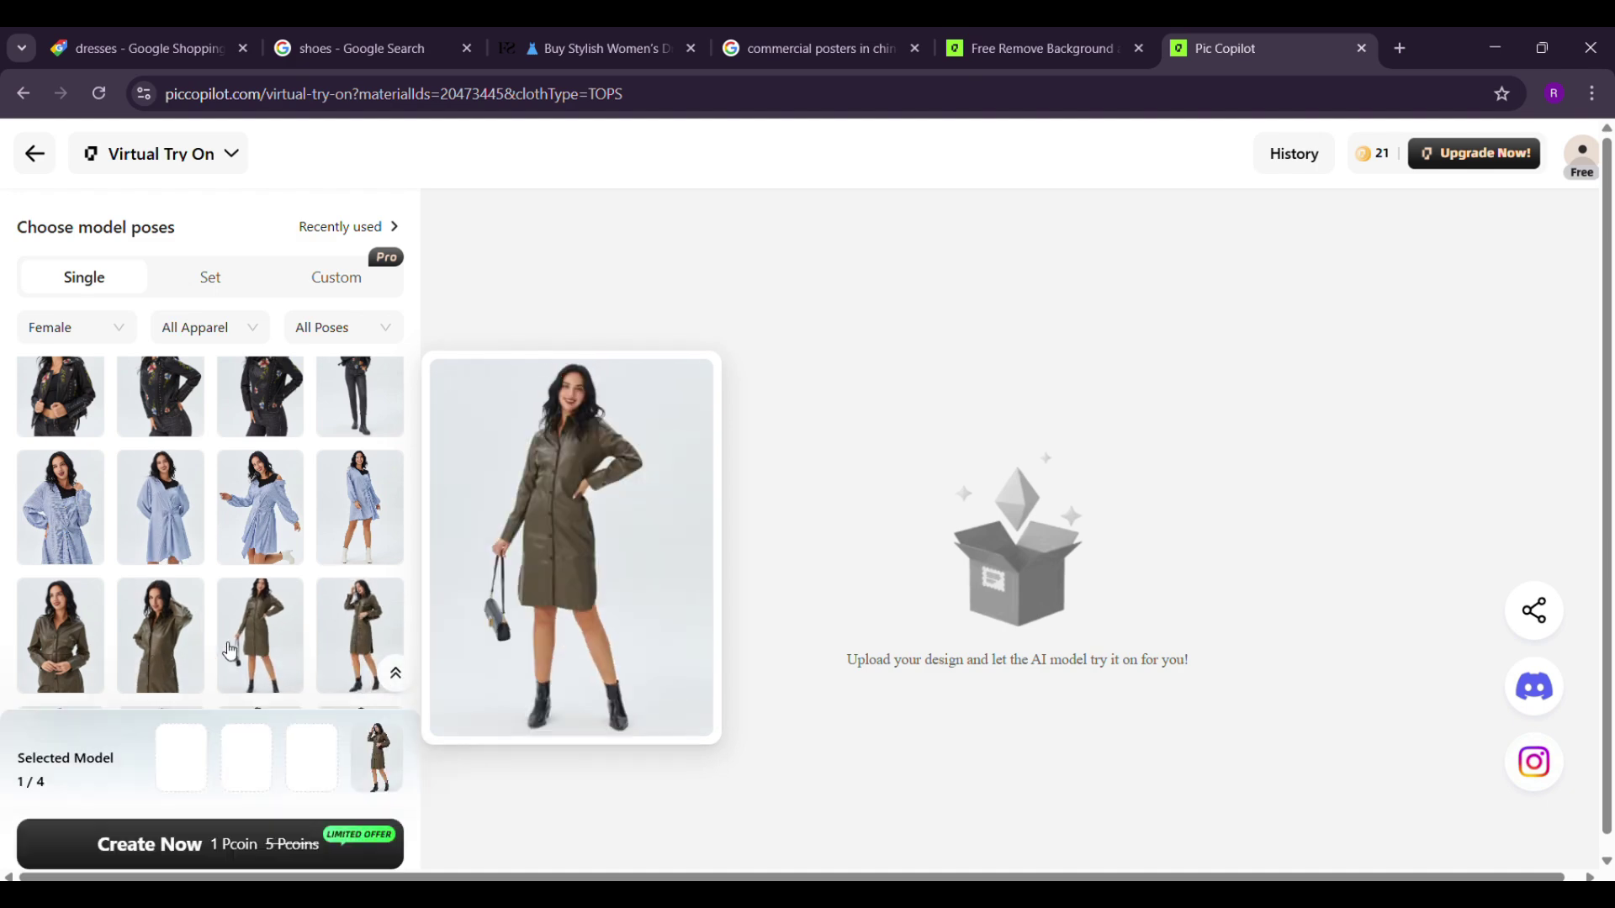
scroll(223, 649, "down", 2)
scroll(223, 650, "down", 2)
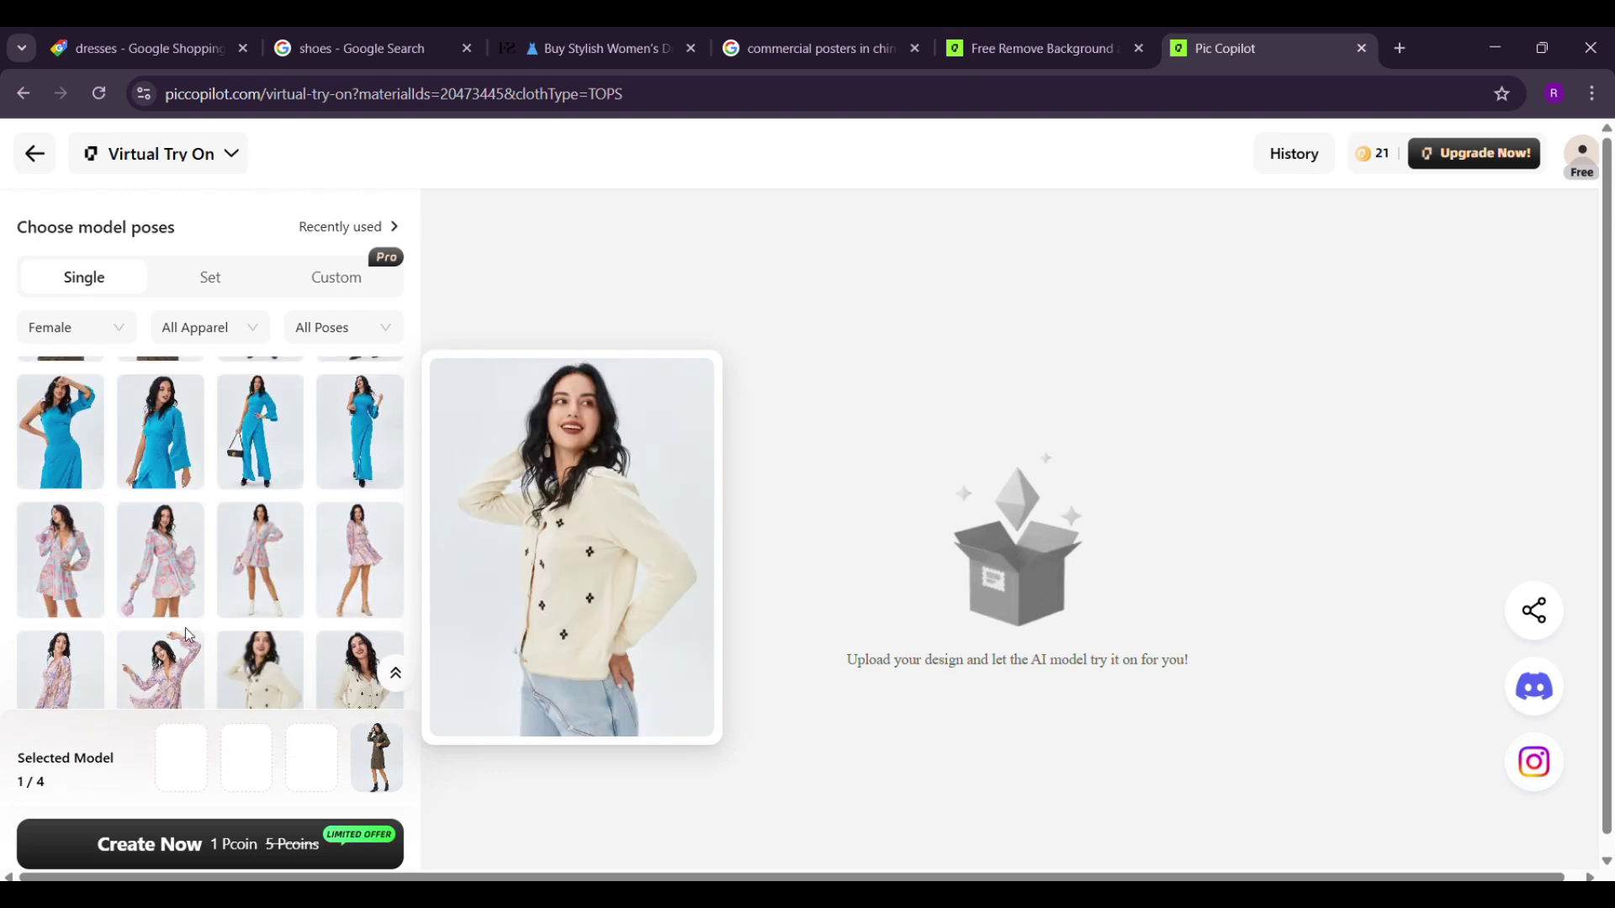
left_click(48, 563)
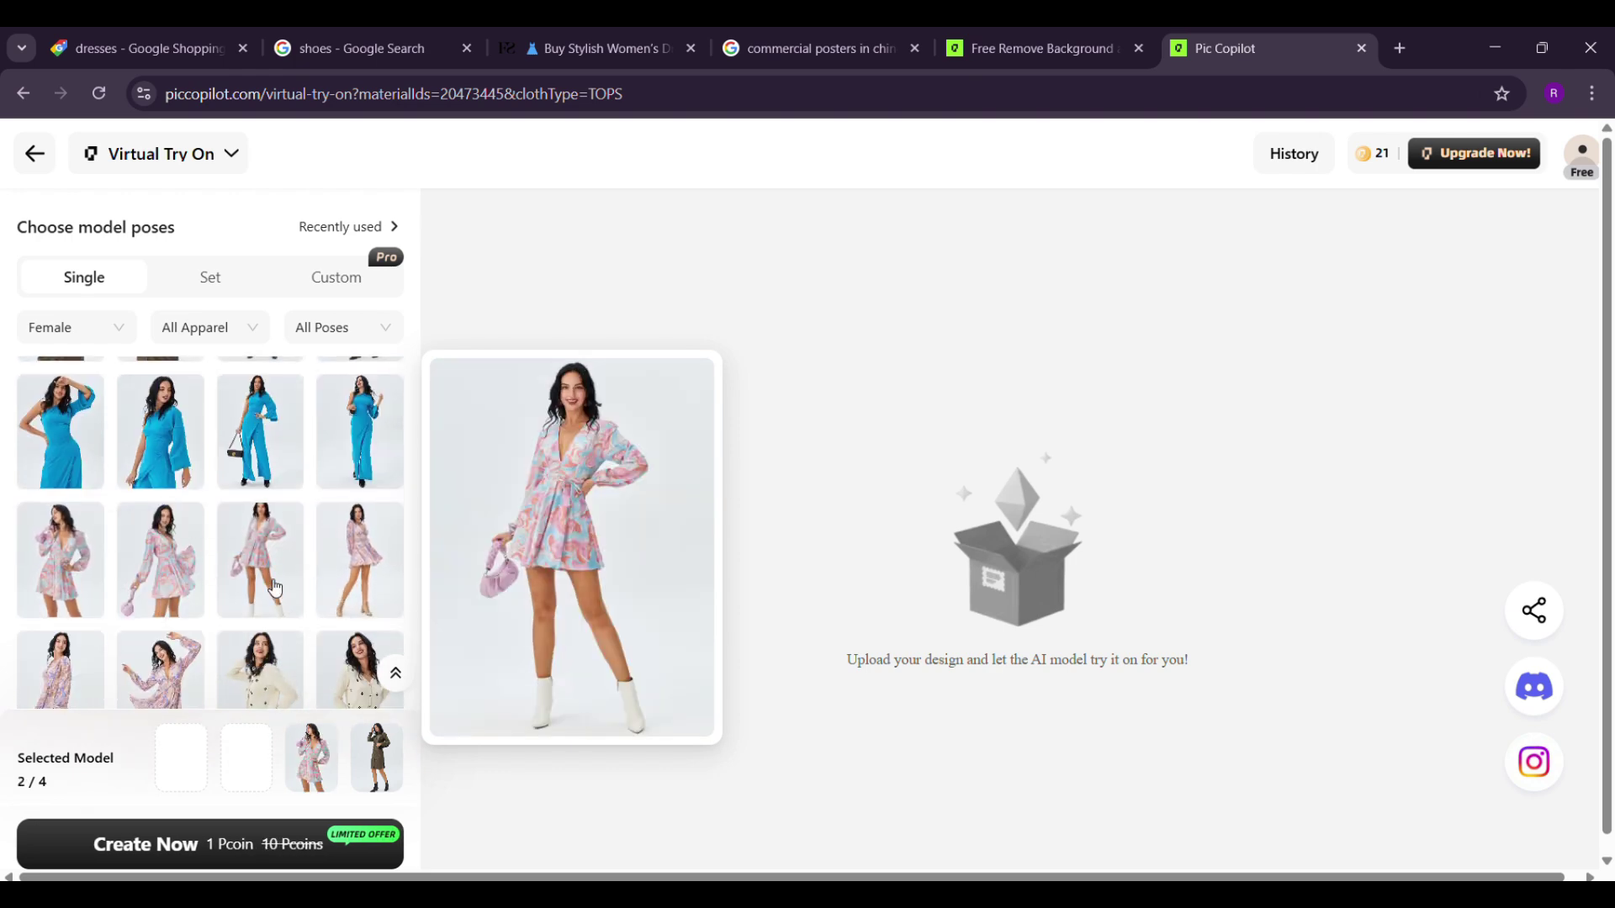
left_click(165, 582)
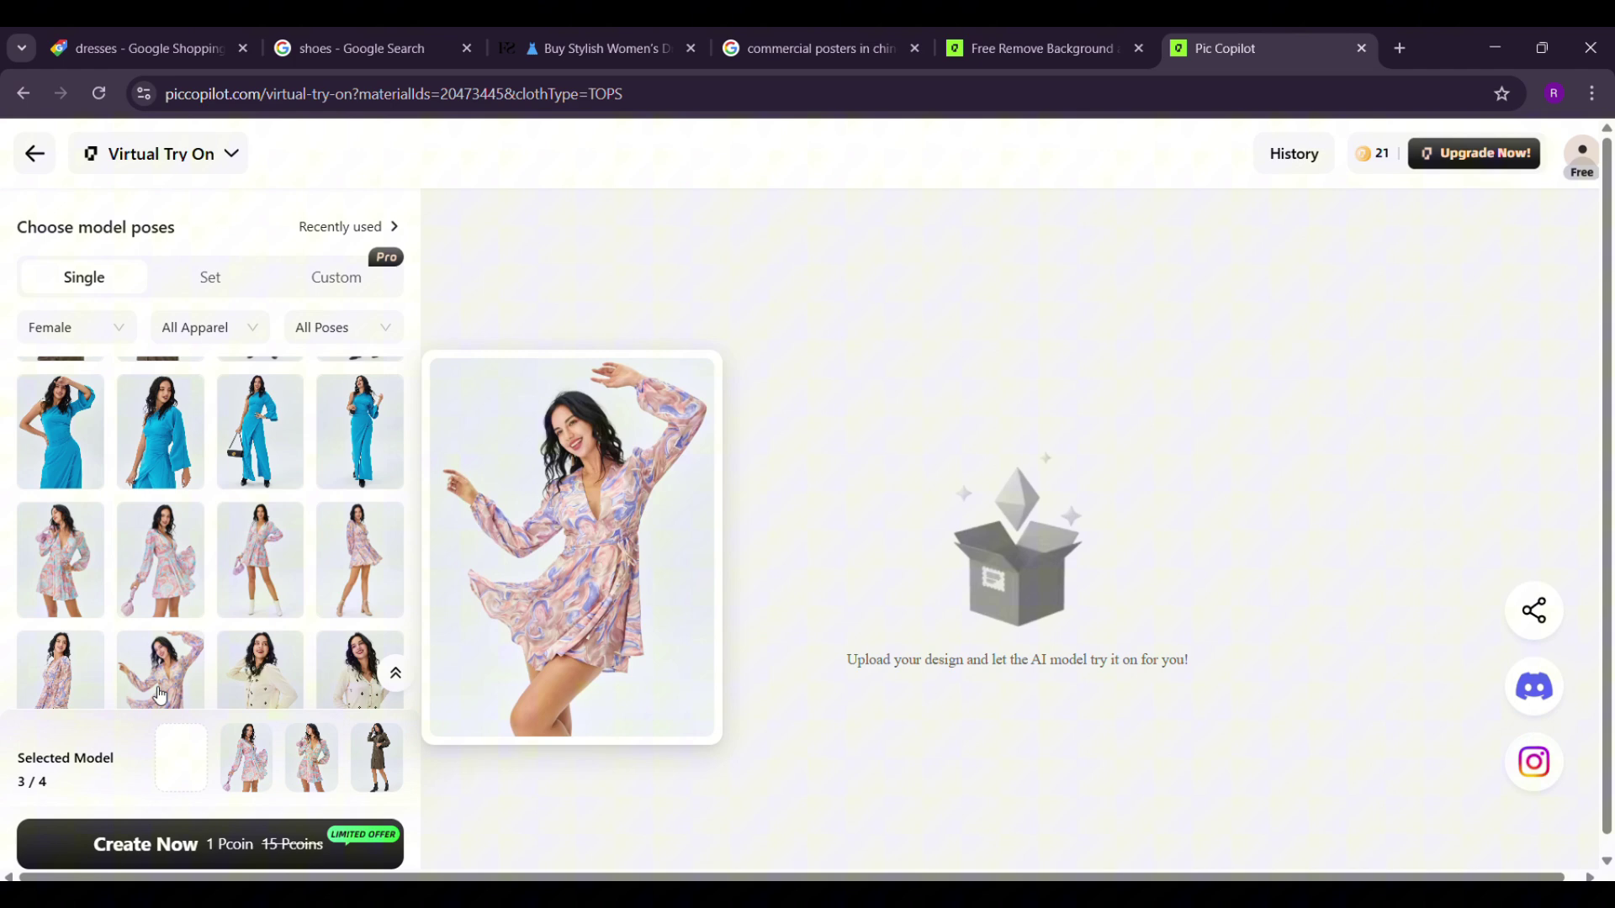
left_click(159, 673)
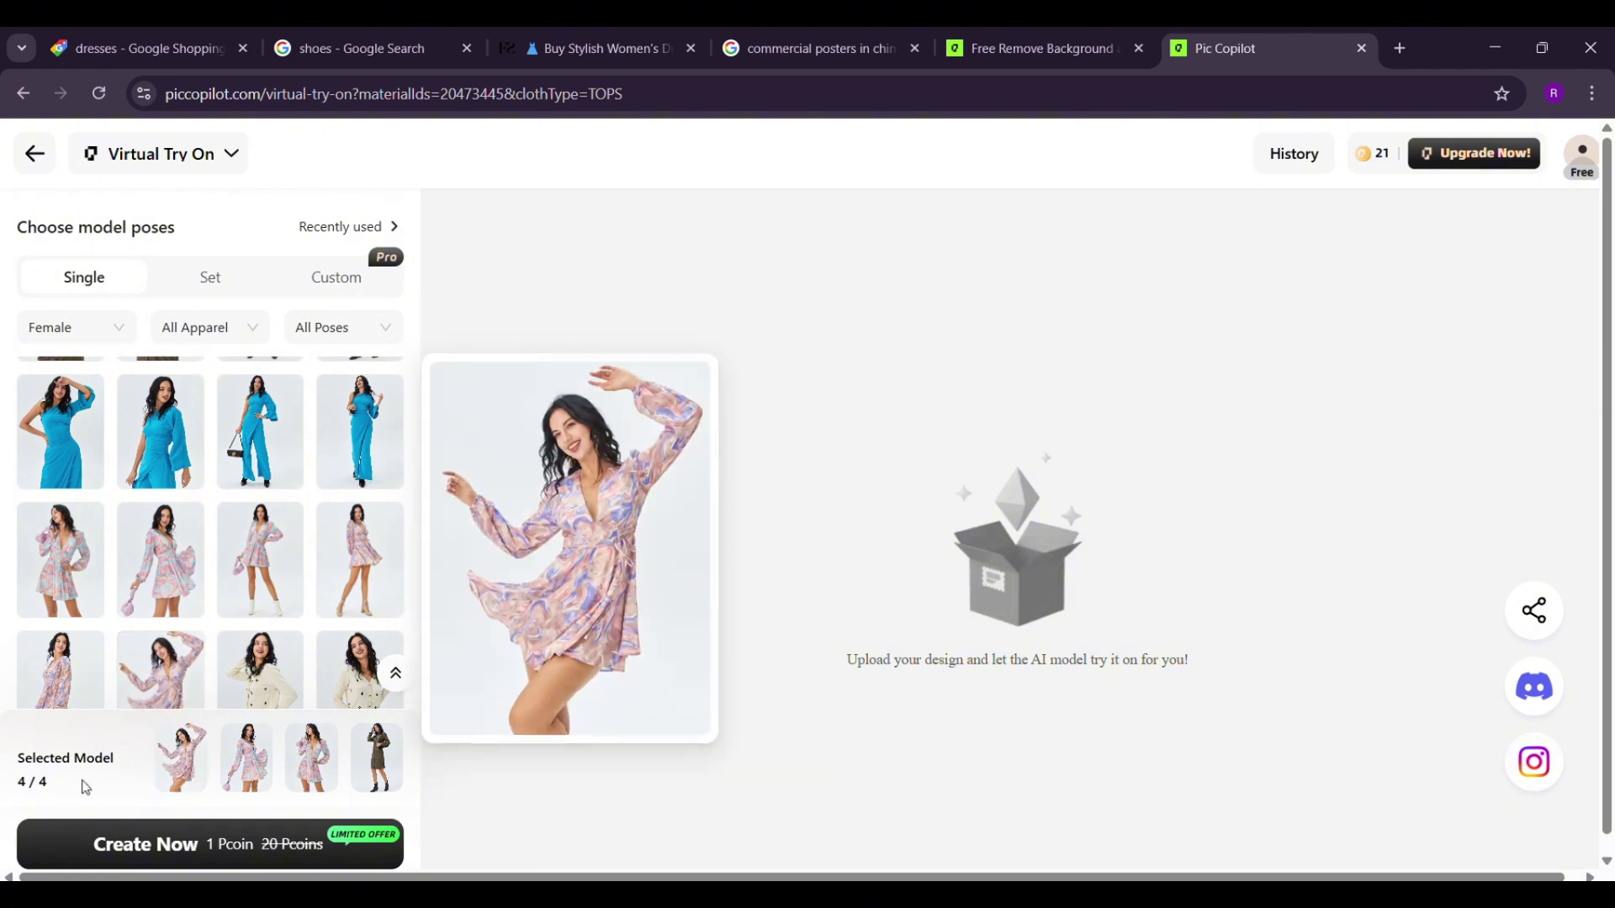
- Generate the four brown corset dress try-on images and look through the results
left_click(225, 850)
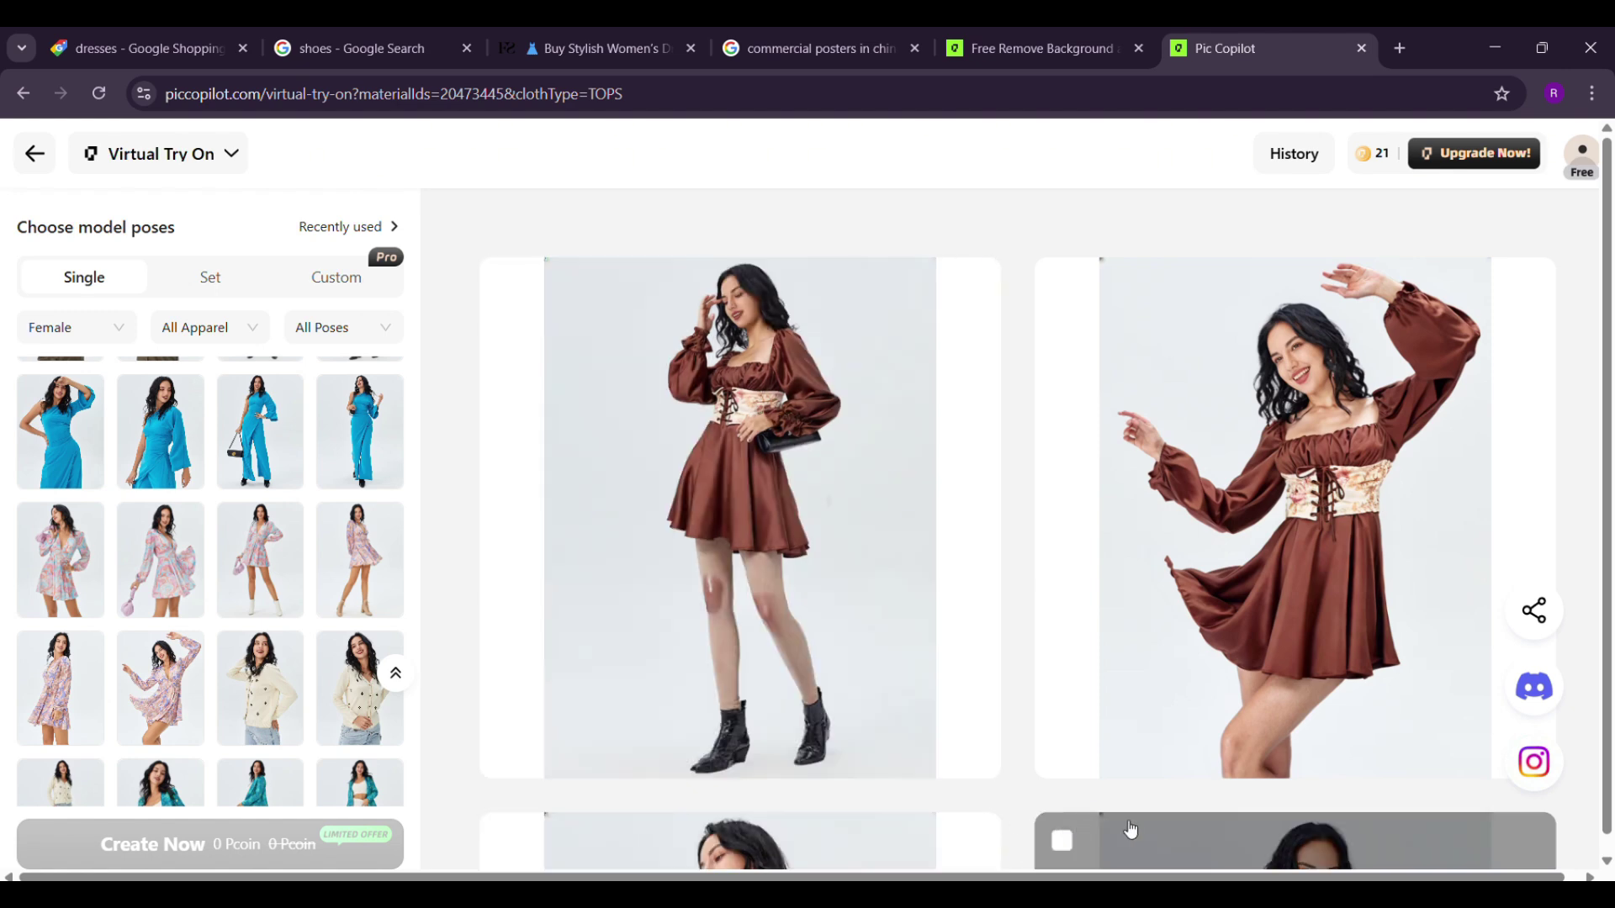
scroll(1022, 784, "down", 5)
scroll(1024, 784, "down", 1)
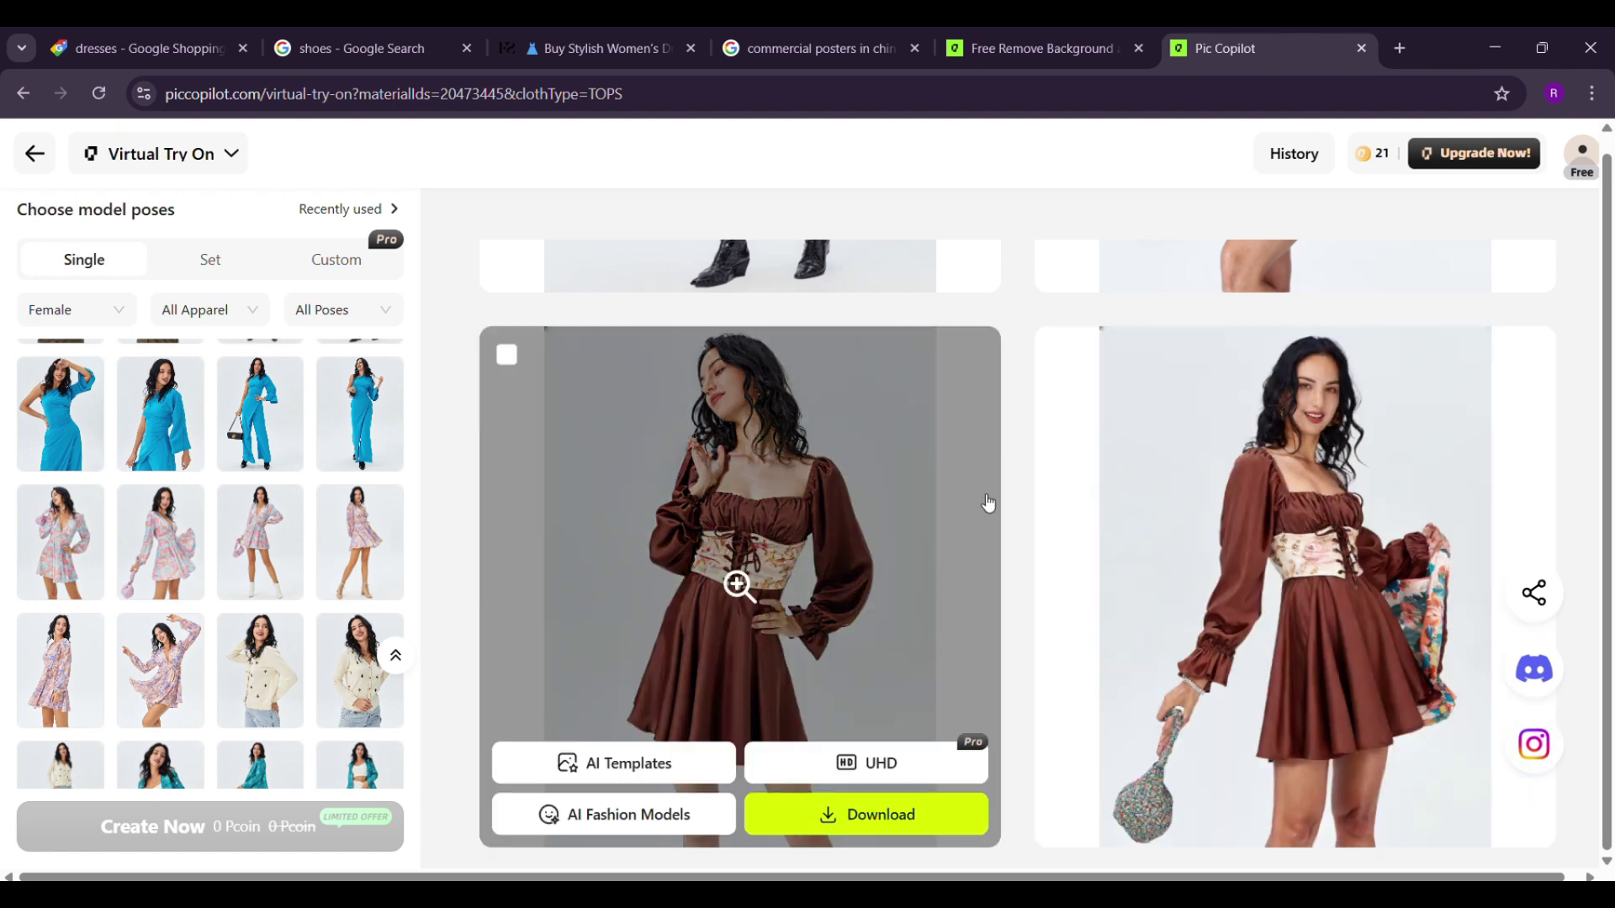
scroll(1028, 462, "up", 3)
scroll(1032, 466, "down", 3)
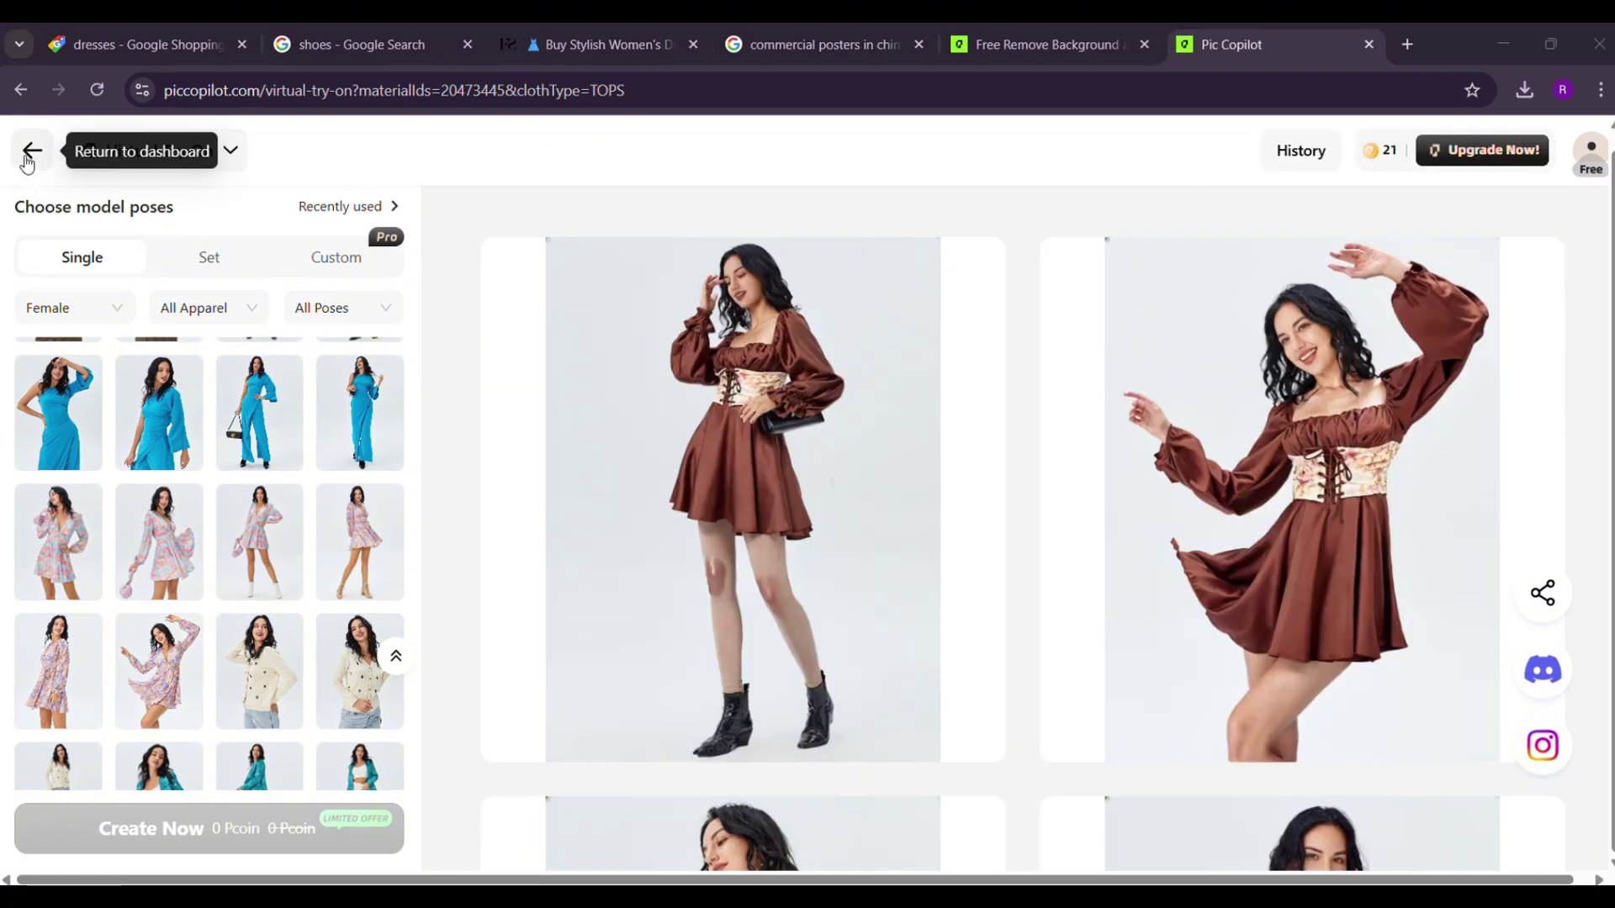
- Start Virtual Try On Shoes with the black-and-white sneaker photo uploaded
left_click(32, 153)
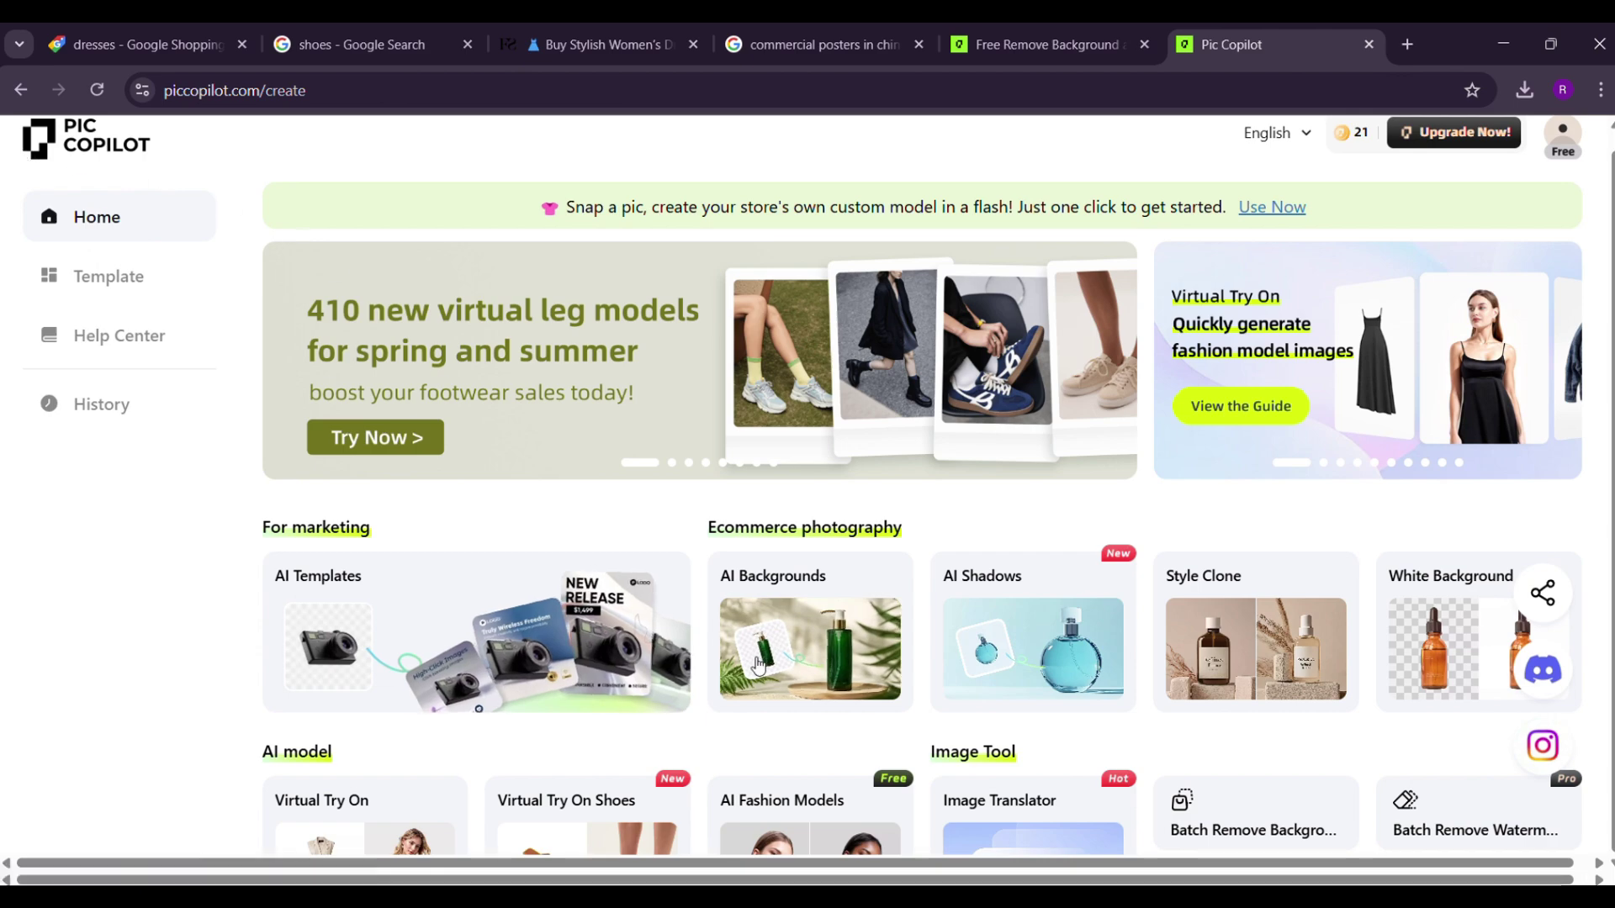
scroll(772, 685, "down", 4)
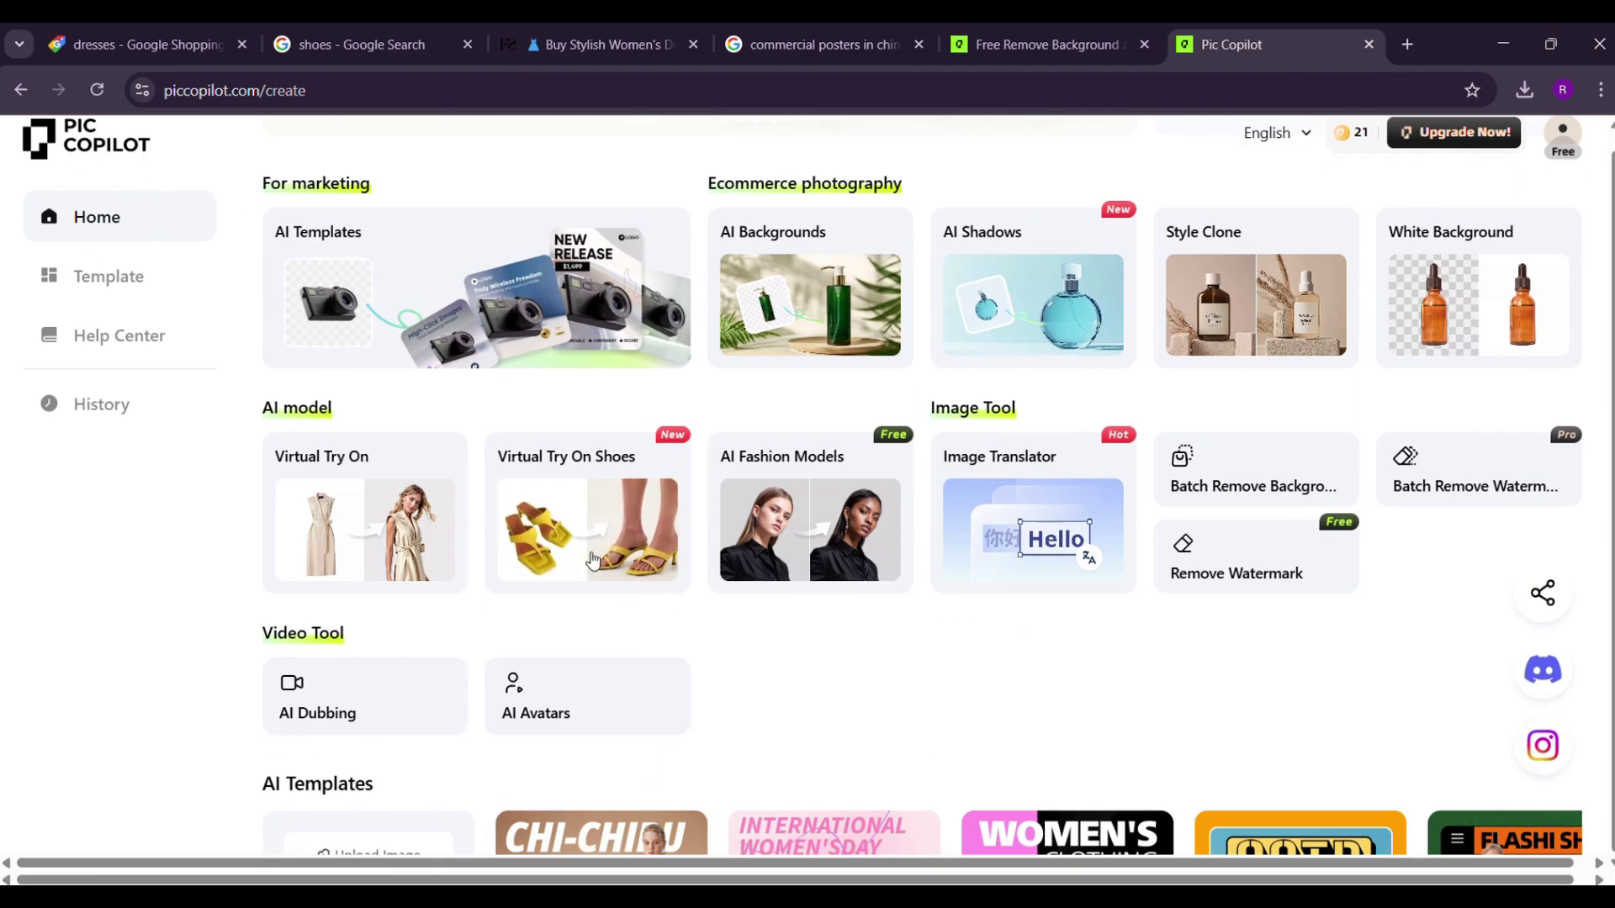
left_click(593, 524)
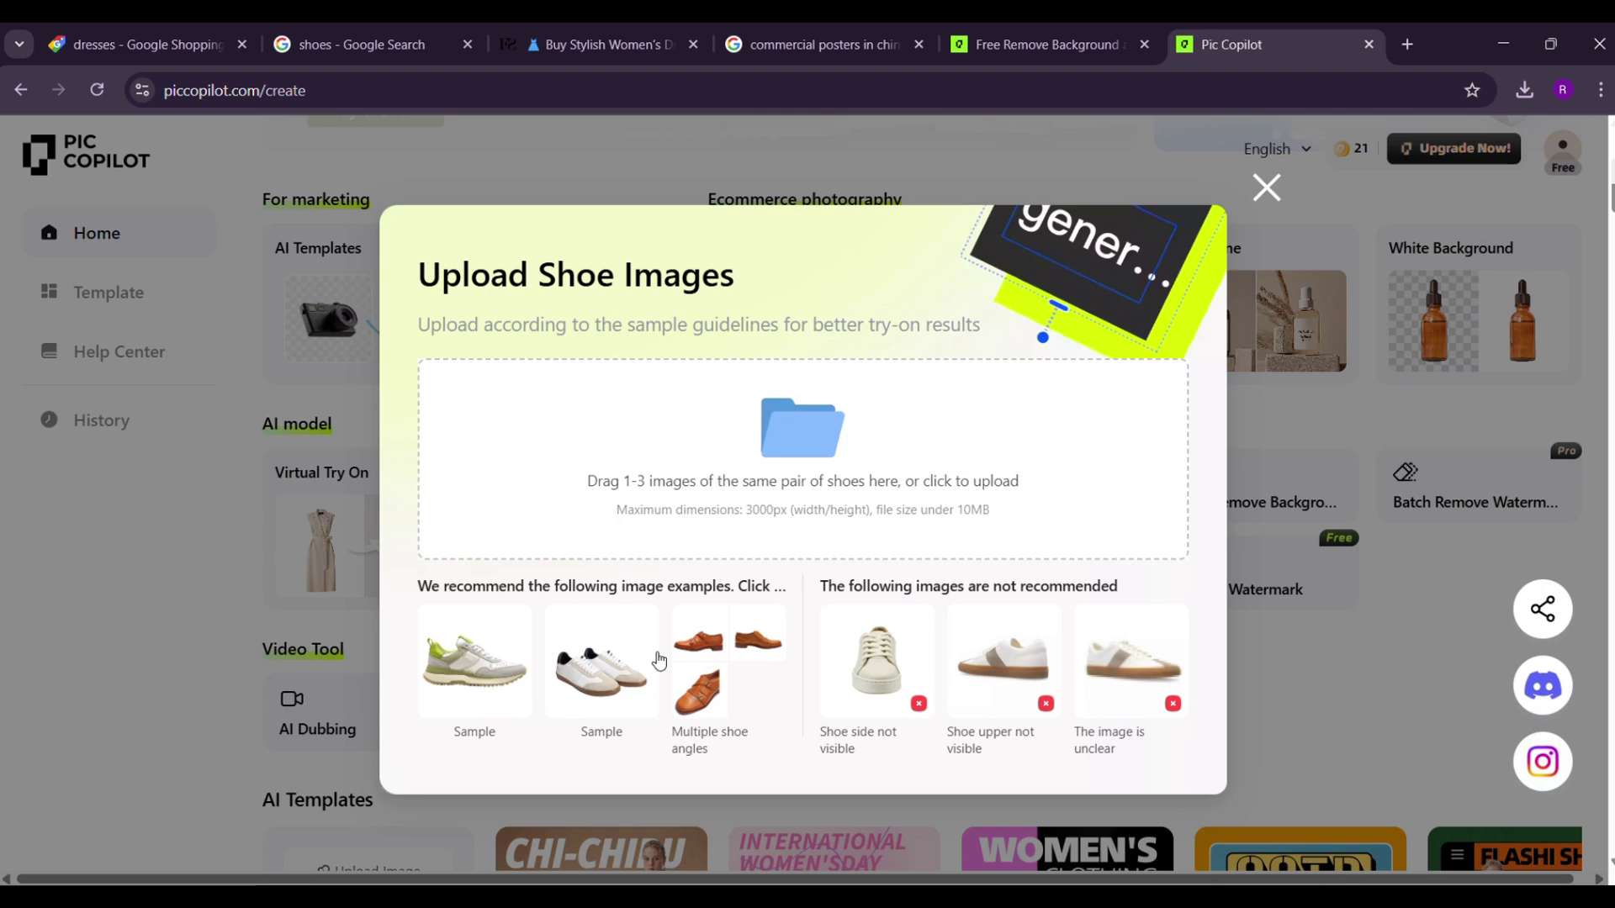
left_click(444, 37)
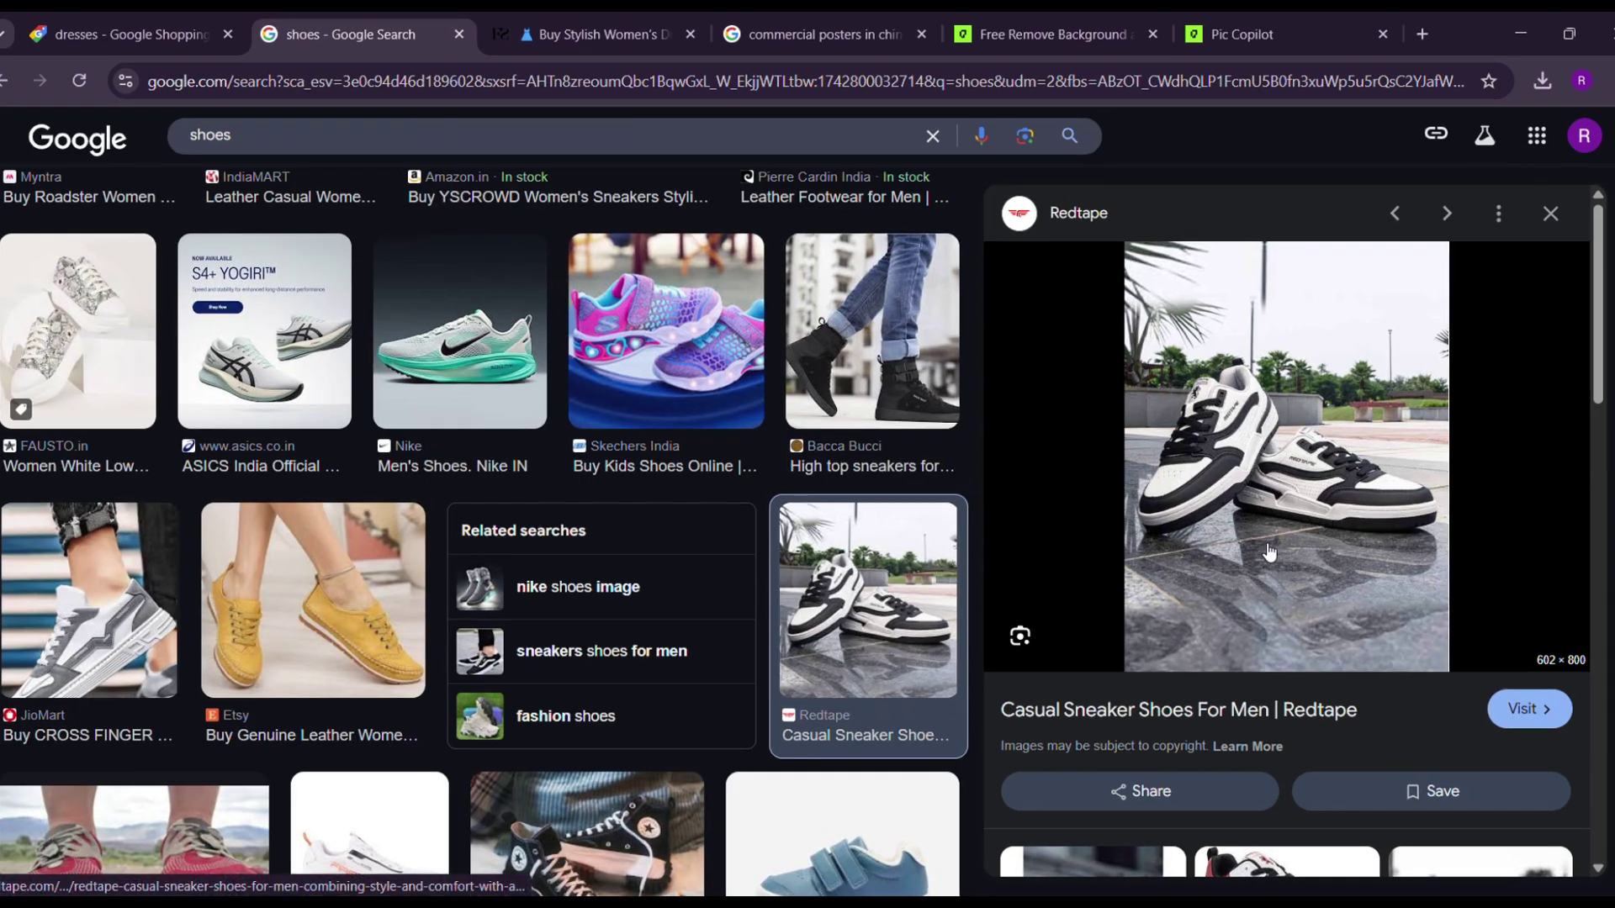
left_click_drag(1270, 551, 792, 488)
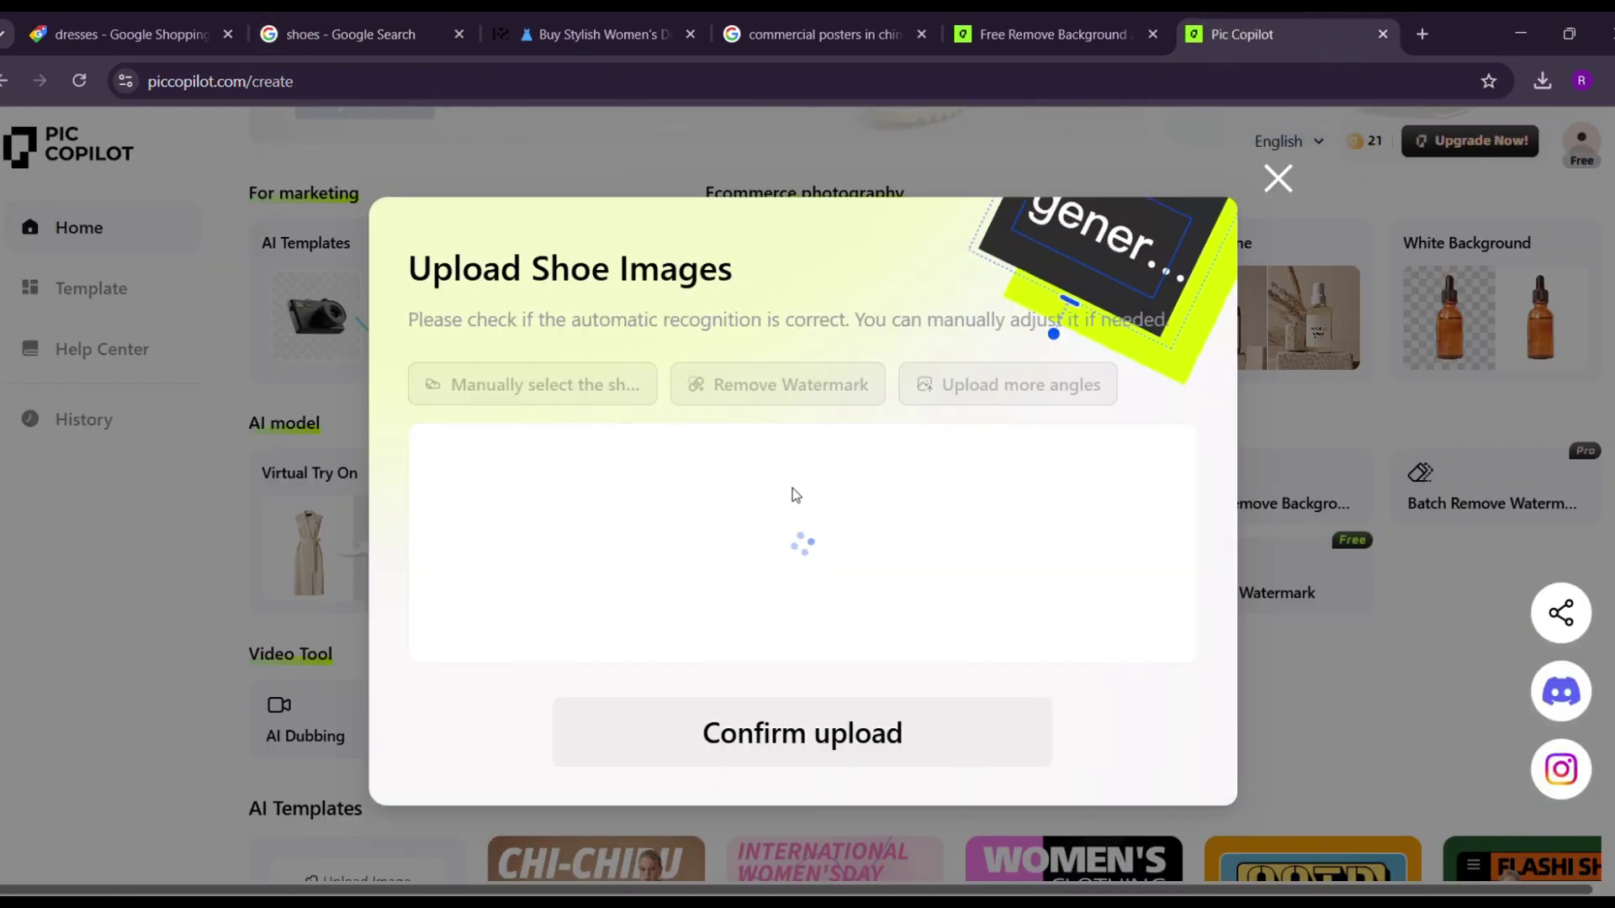
left_click(865, 762)
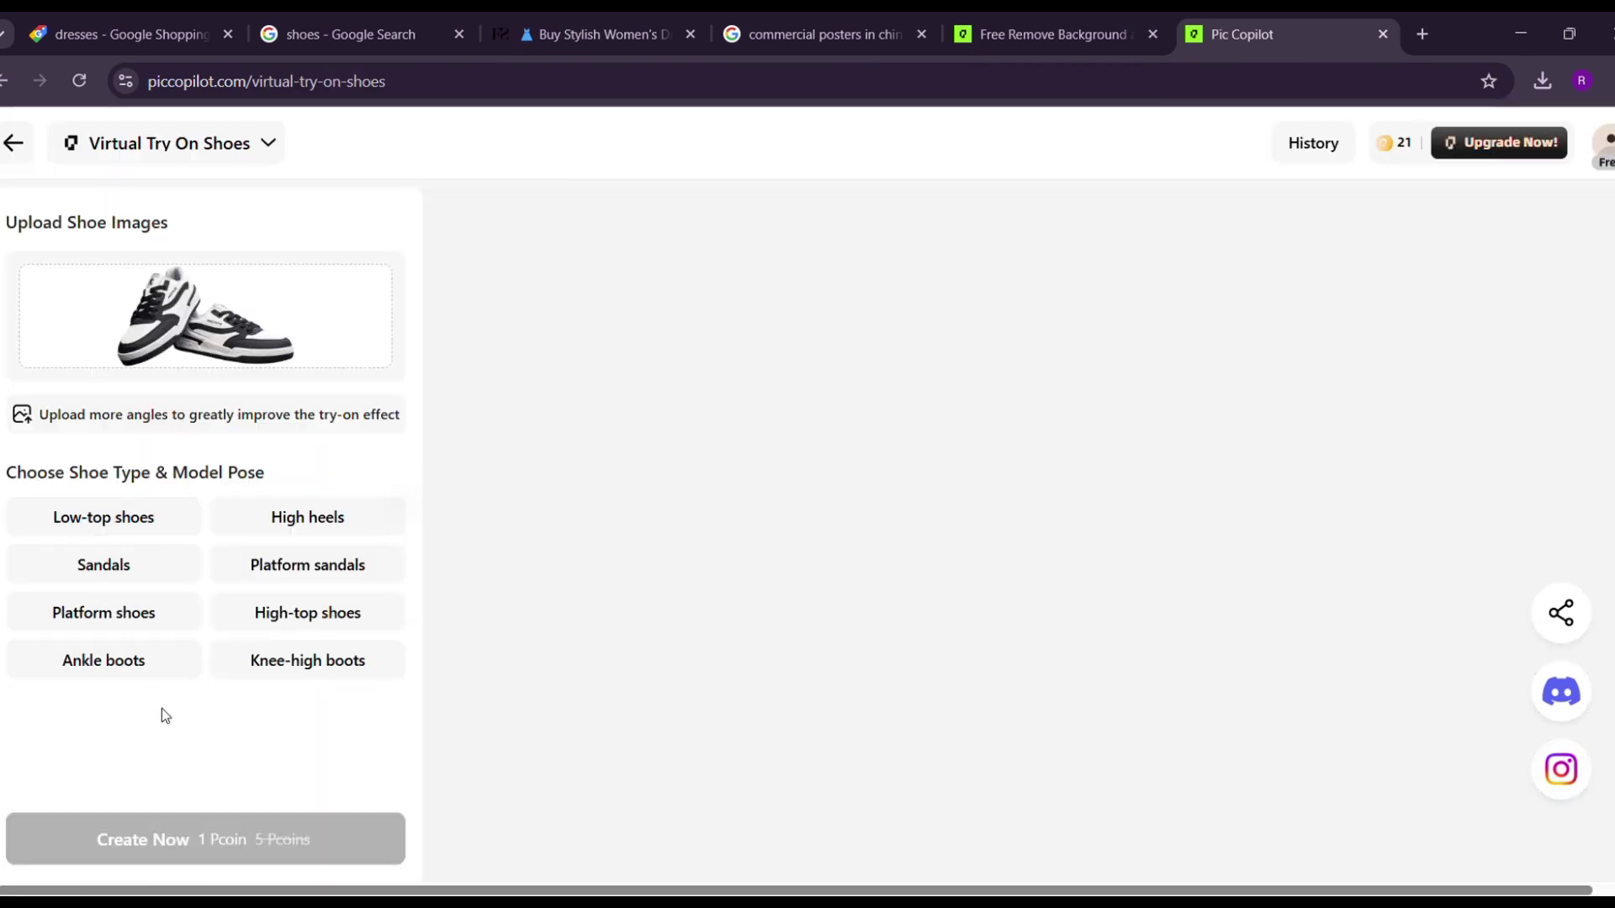
- Generate a Platform shoes try-on with a chosen model pose and download it
left_click(157, 621)
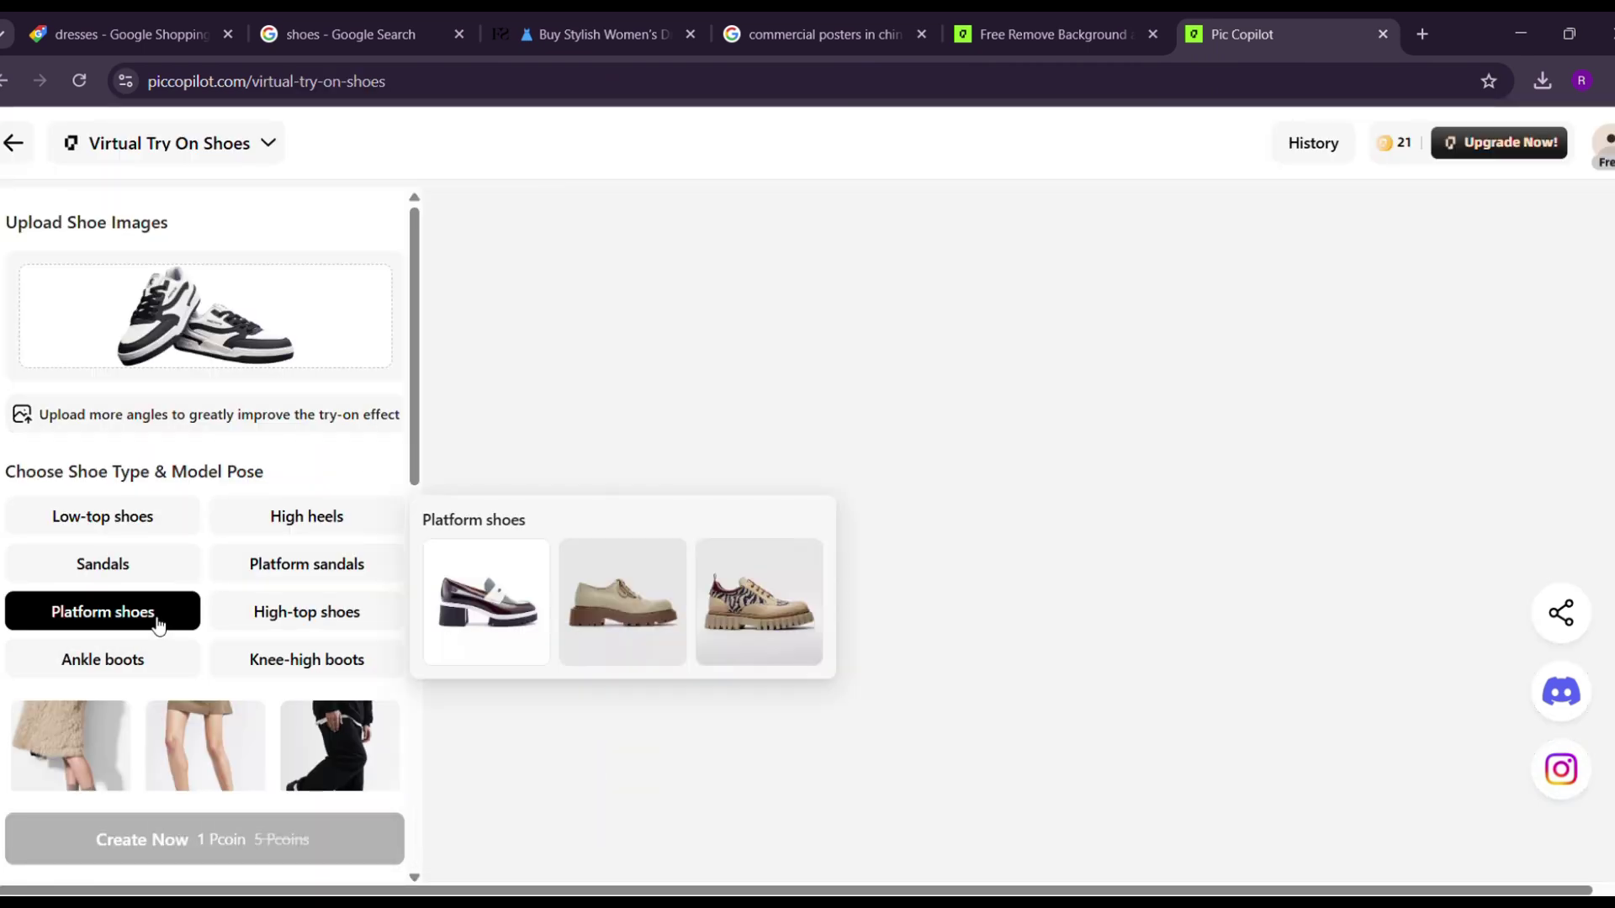
scroll(206, 745, "down", 3)
left_click(205, 753)
left_click(205, 839)
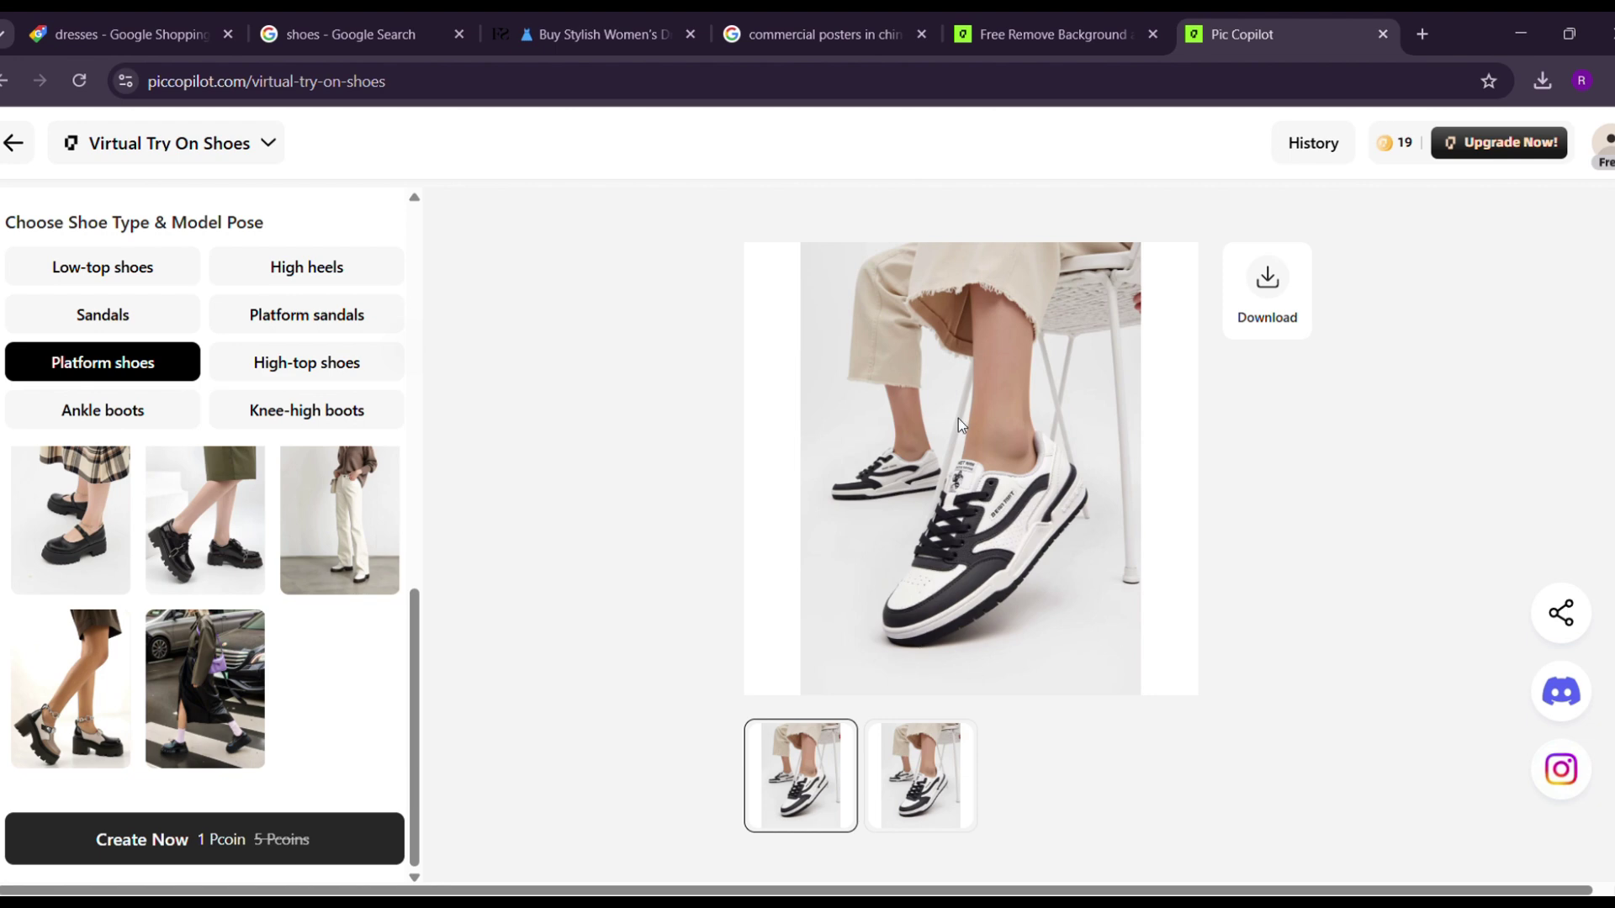
left_click(1275, 273)
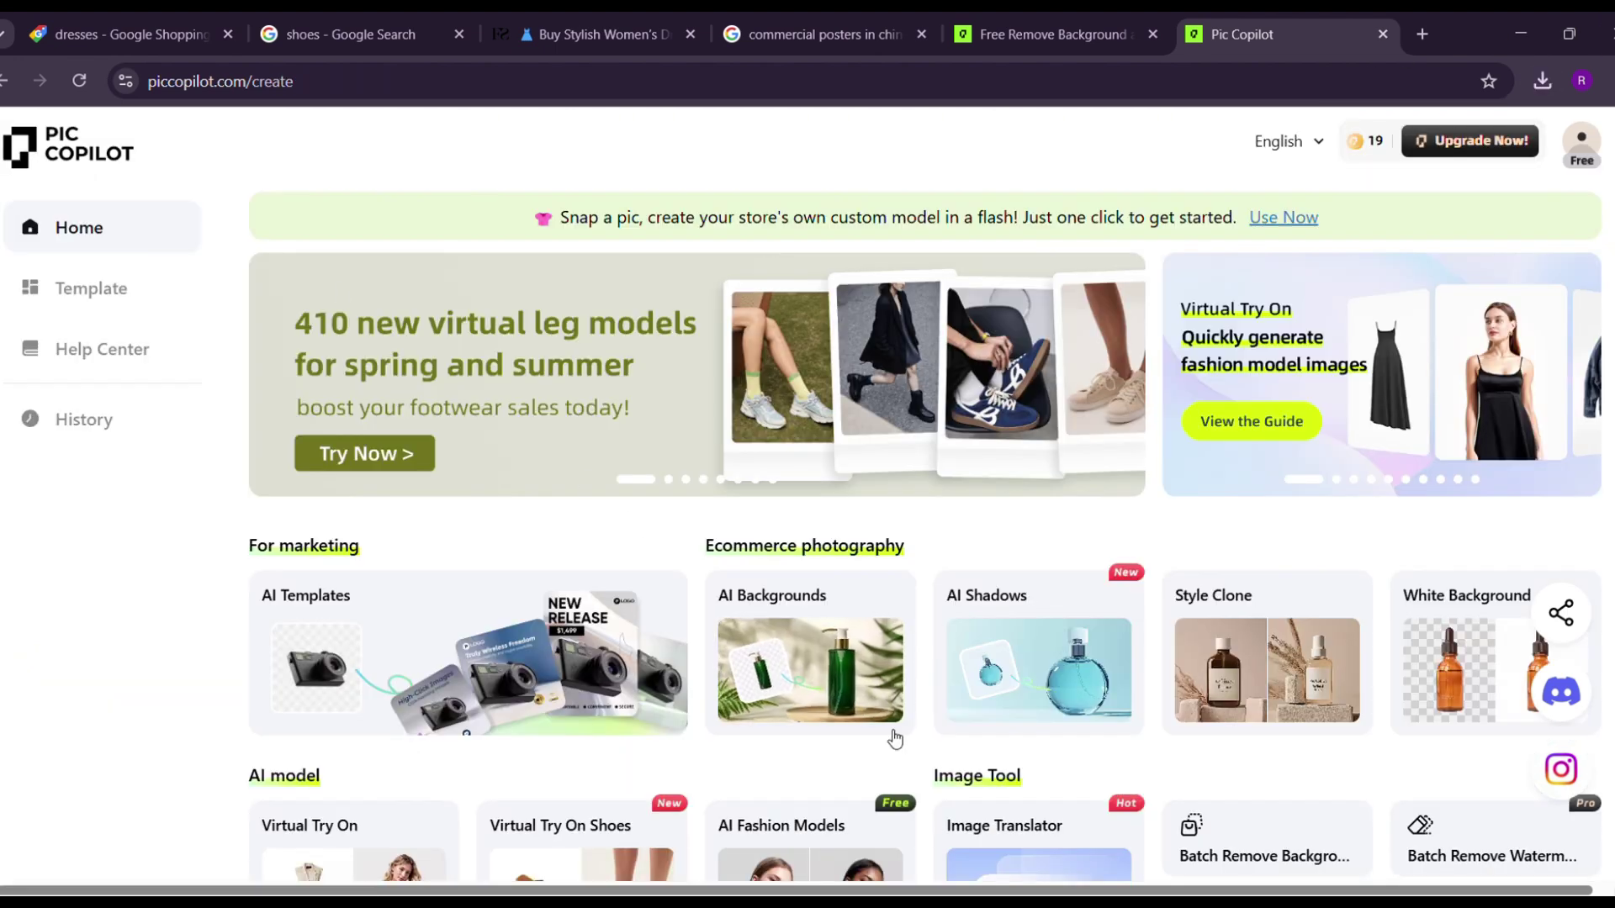
- Upload the black gown photo to the AI Fashion Models tool
scroll(866, 736, "down", 3)
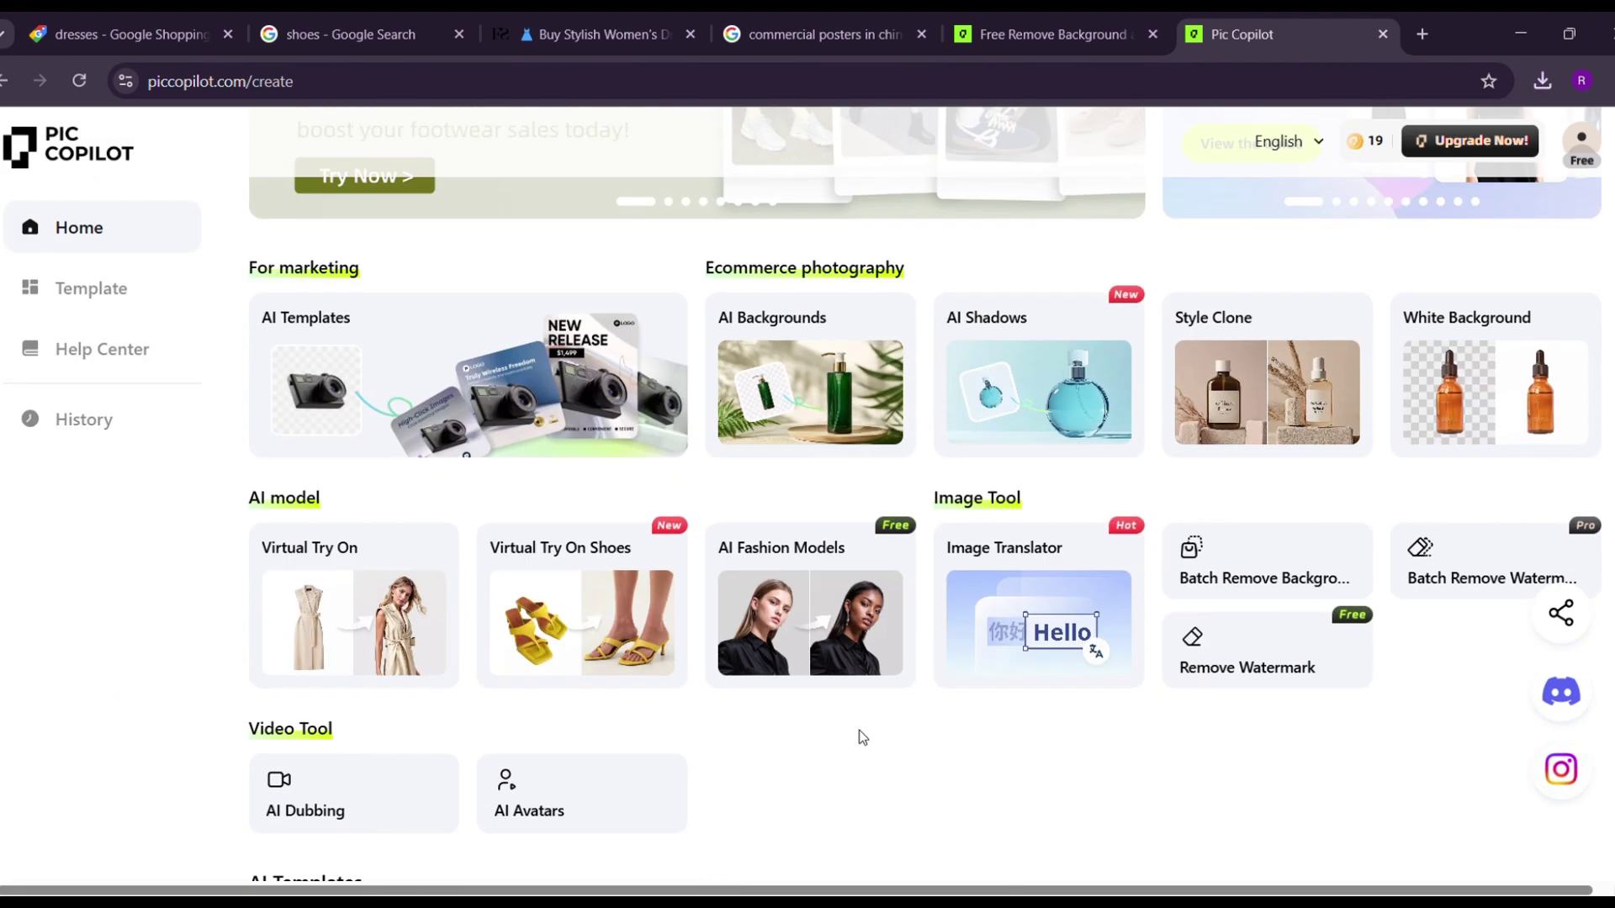
left_click(803, 629)
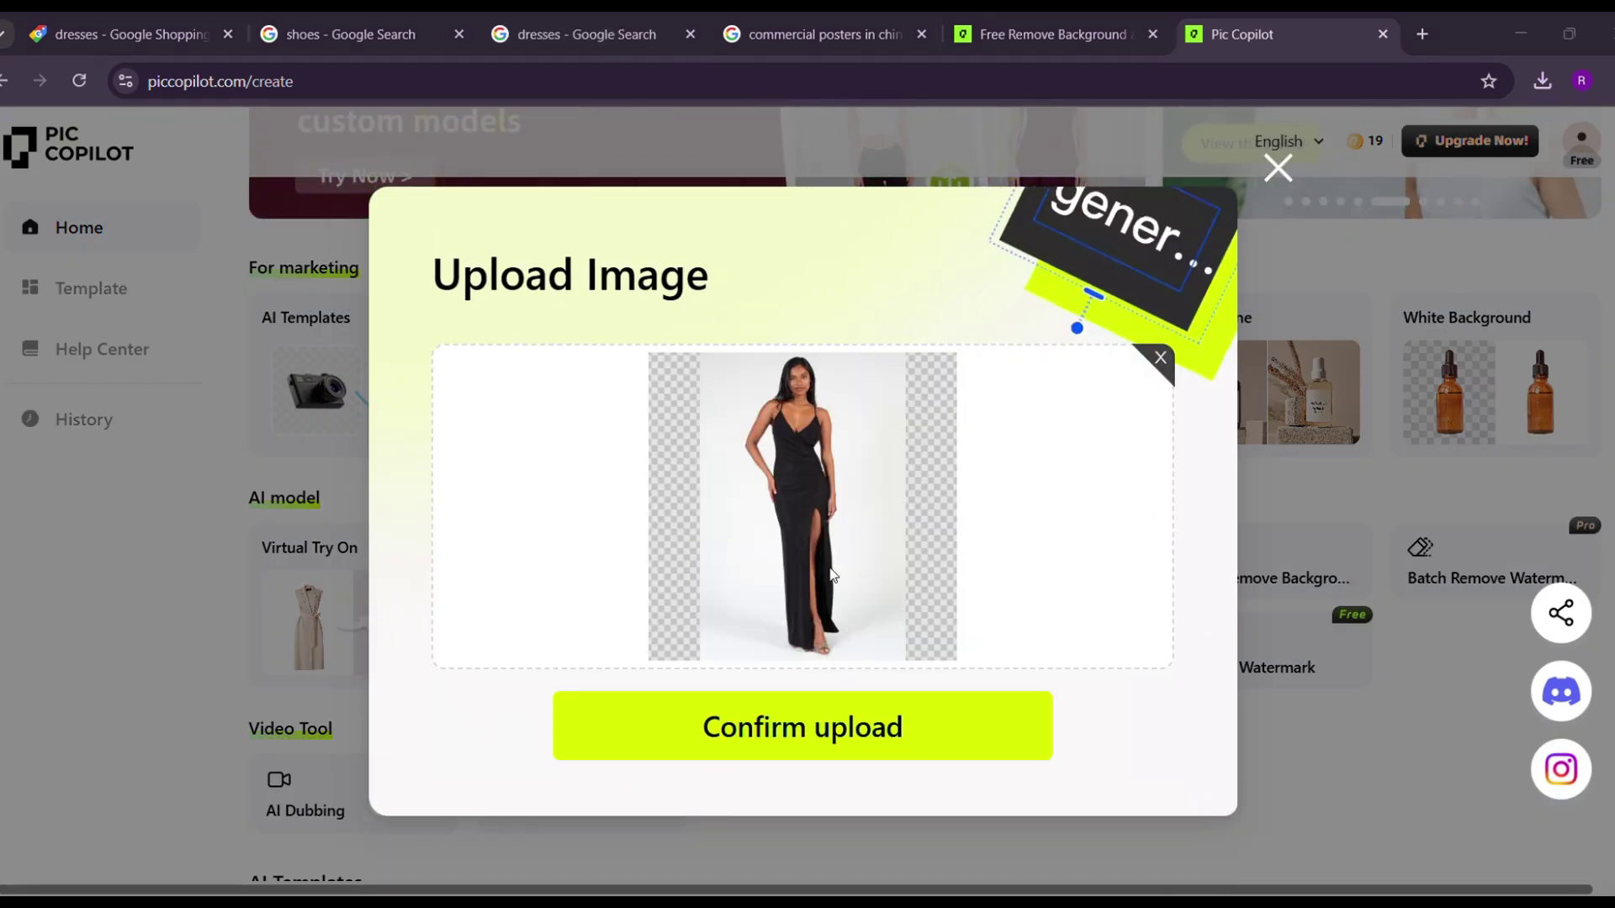
left_click(803, 728)
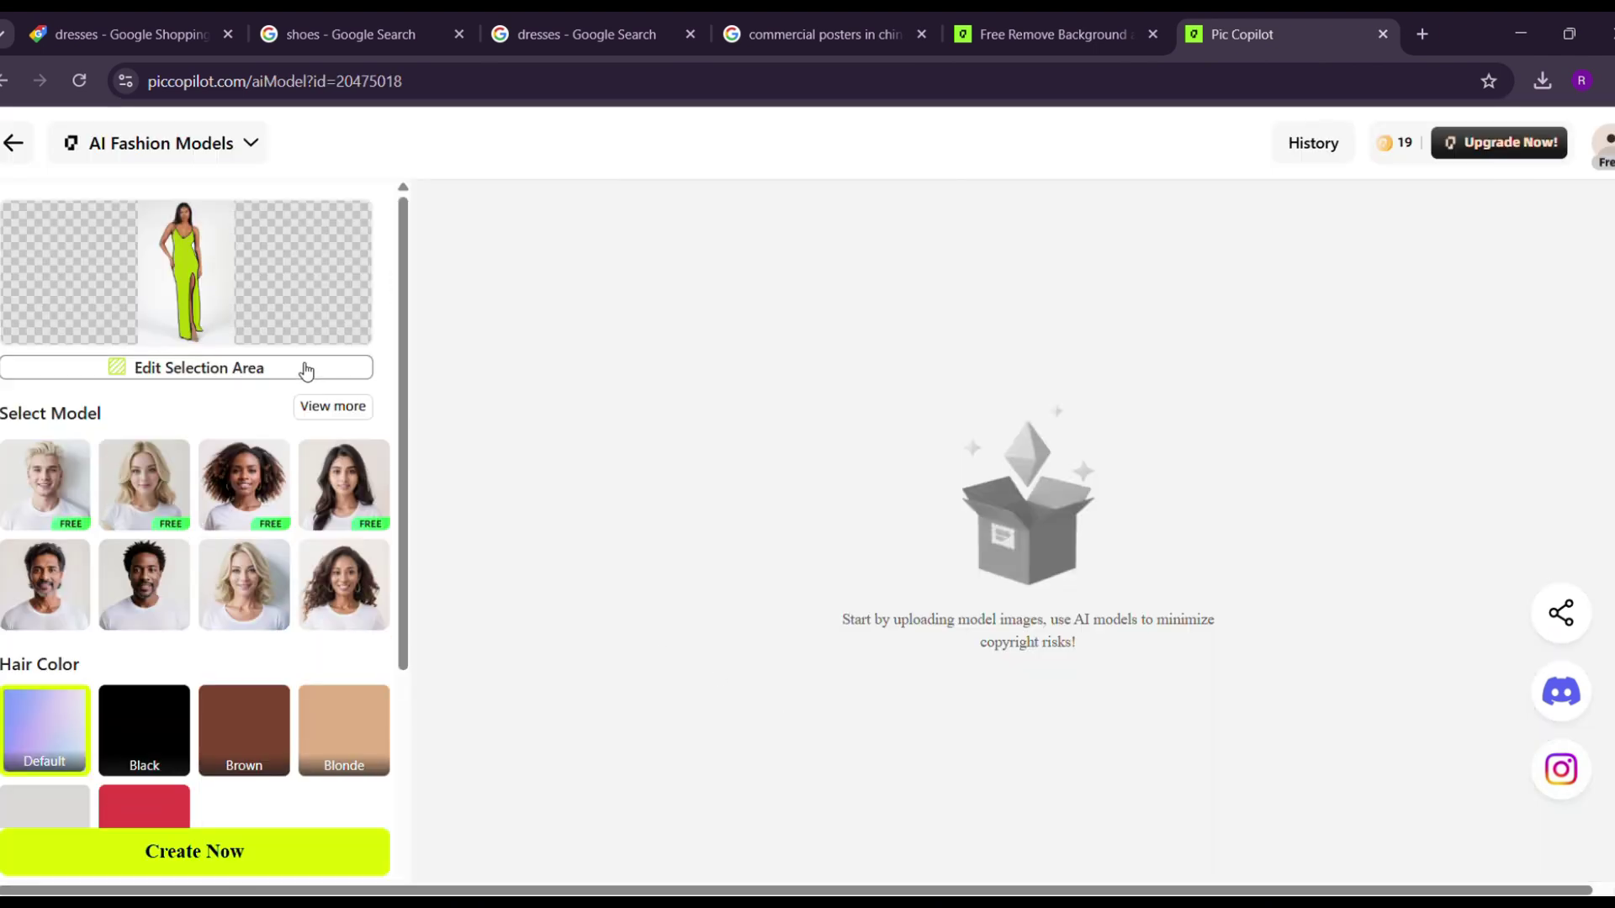
- Edit the selection area so only the black dress is kept
left_click(238, 374)
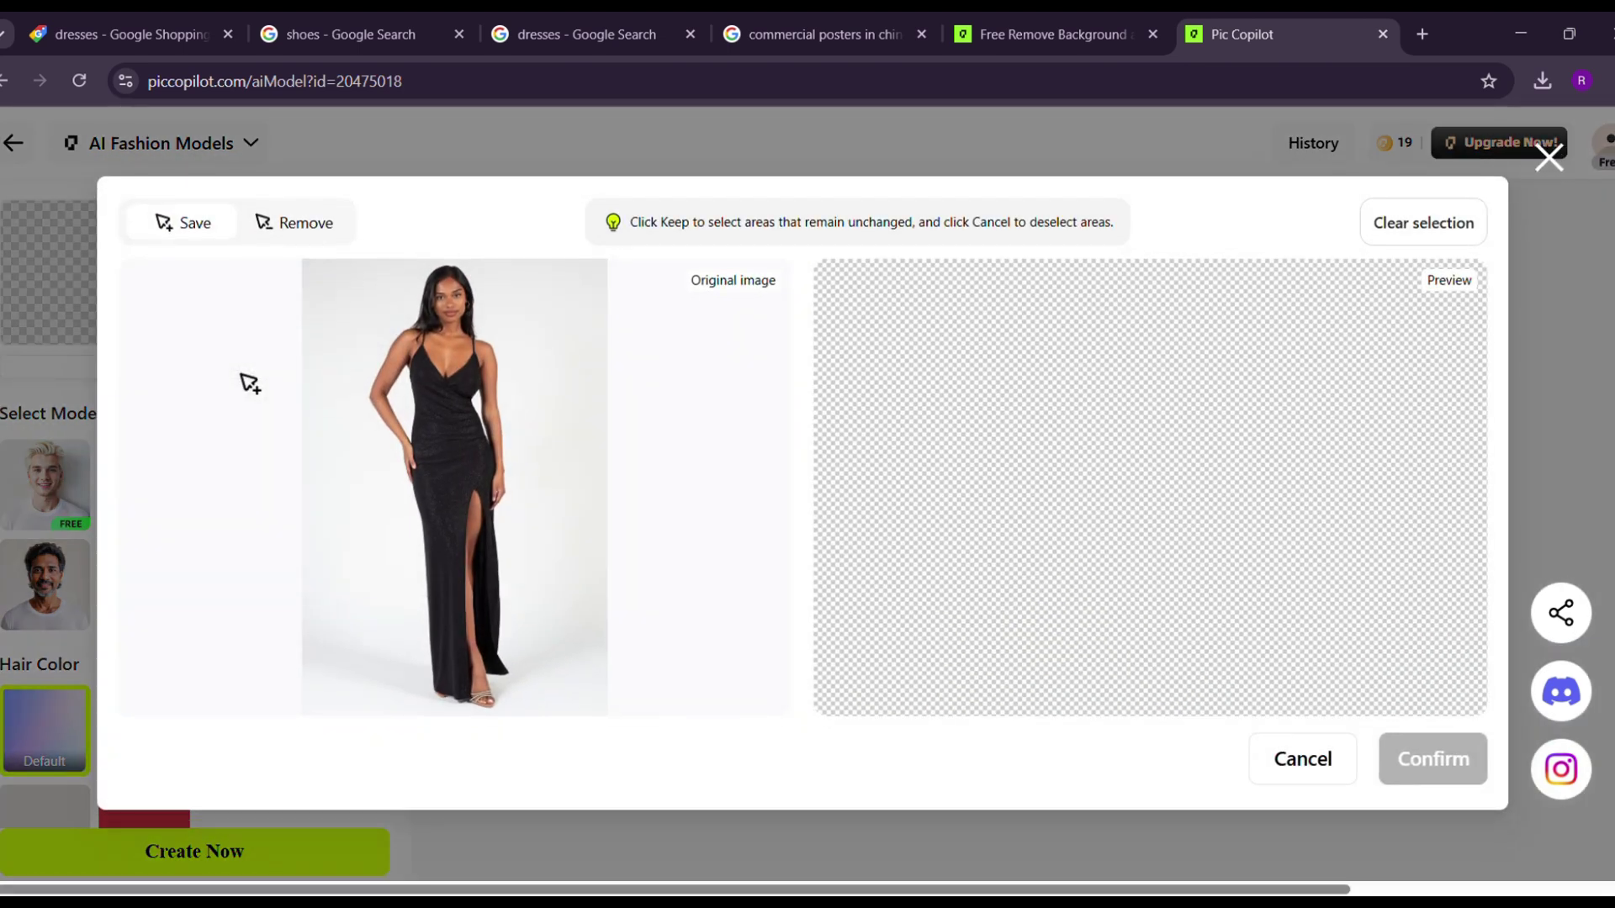
left_click(456, 443)
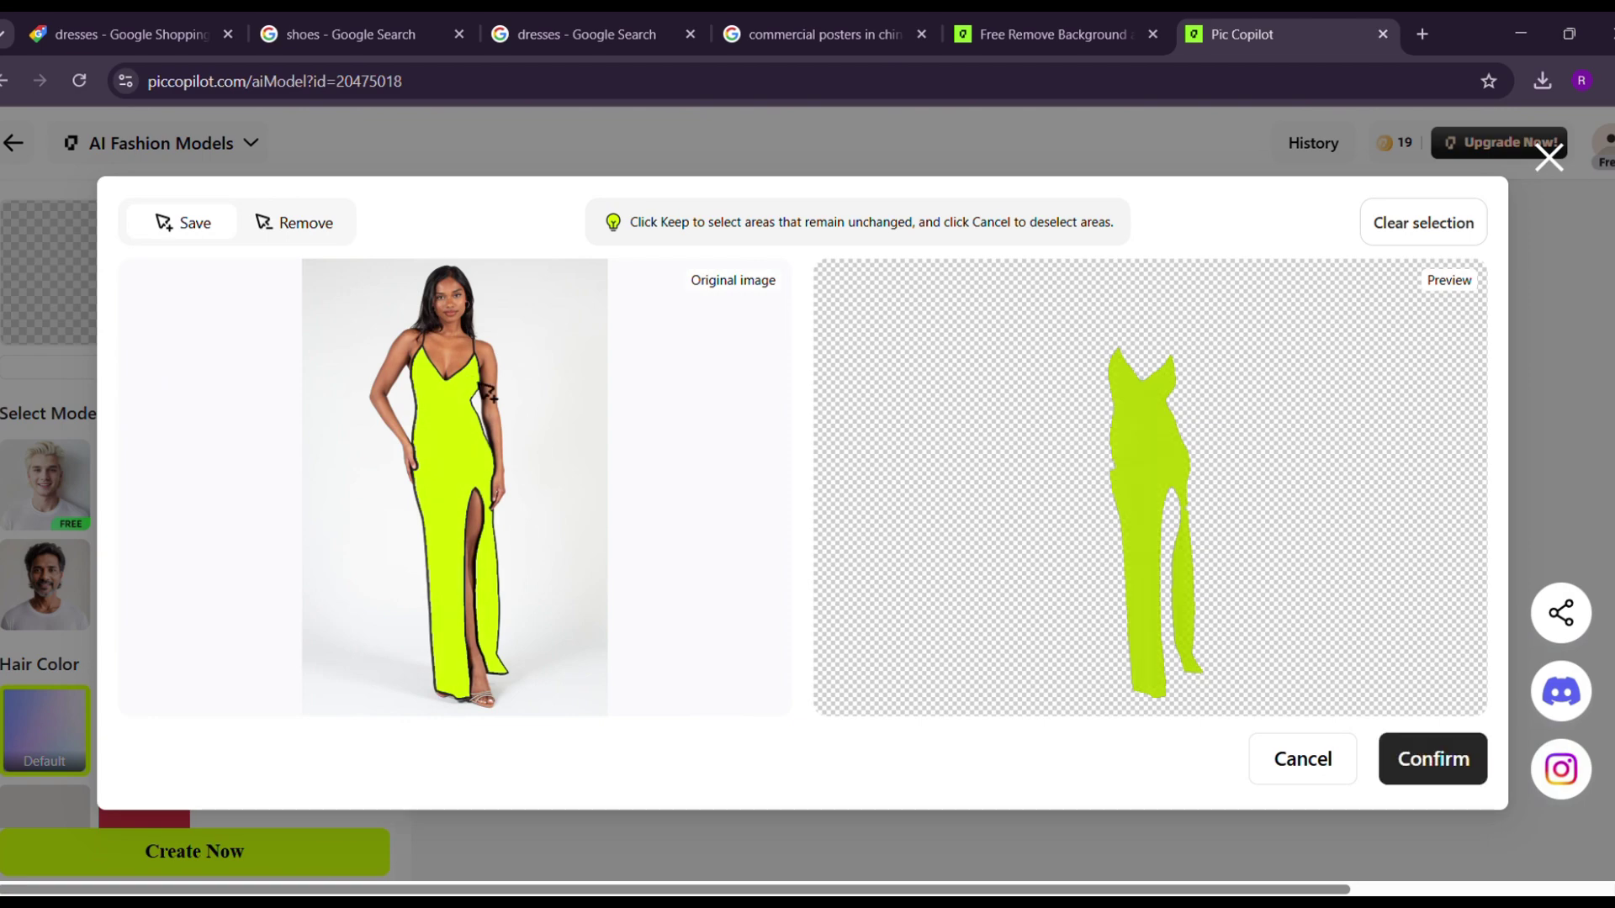
left_click(1449, 760)
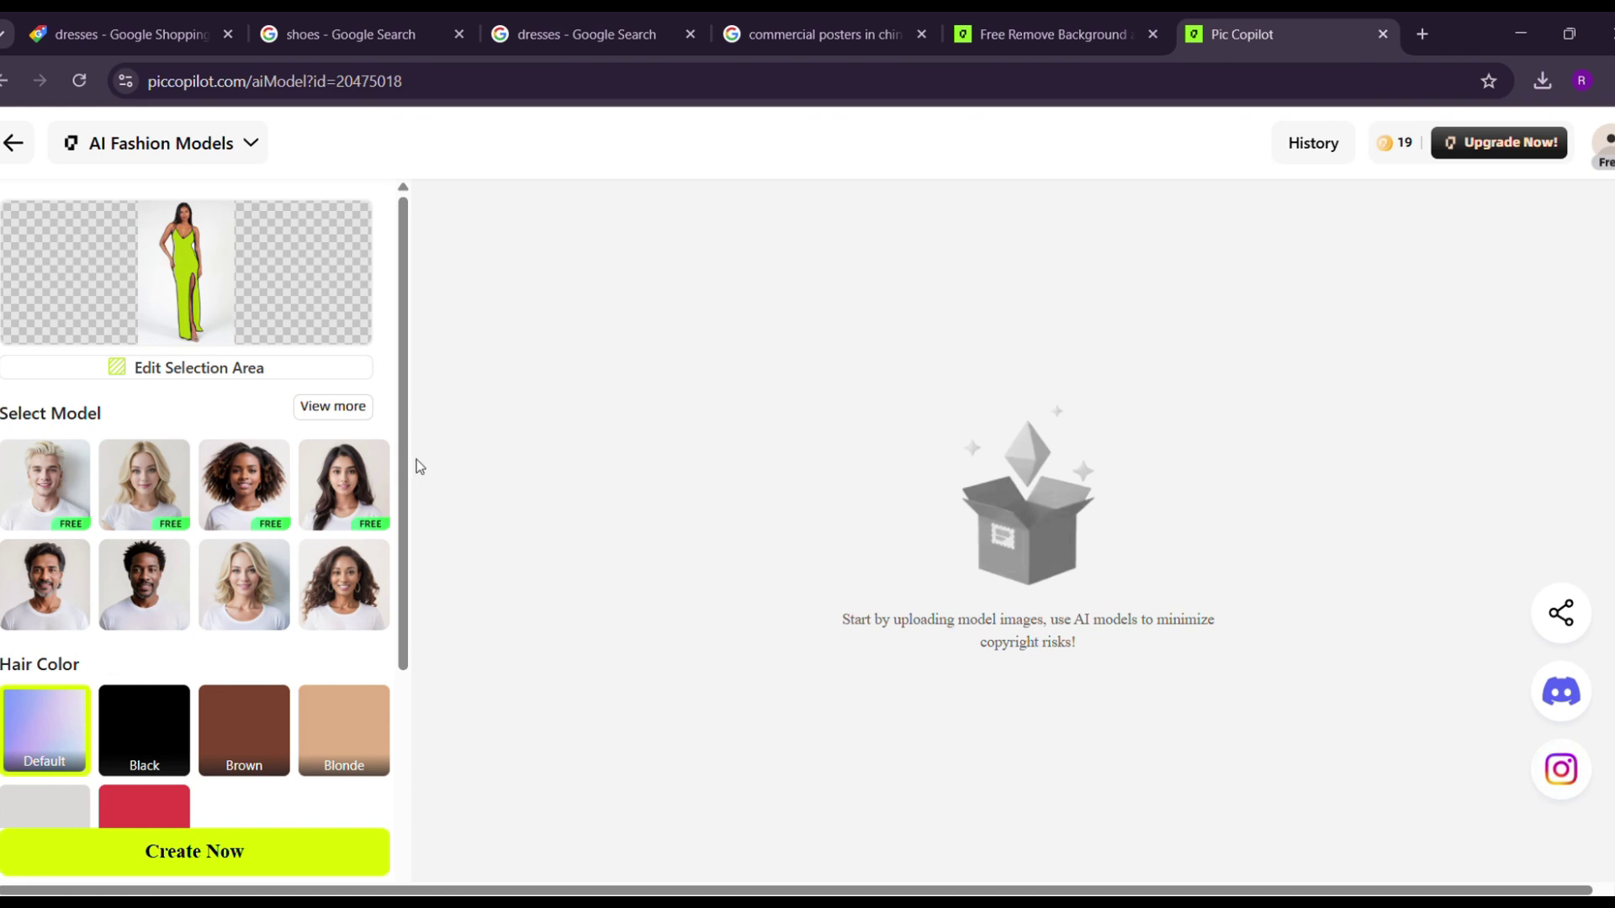
- Generate gown images on the blonde model with Black hair and a Studio background, viewing the second
left_click(341, 411)
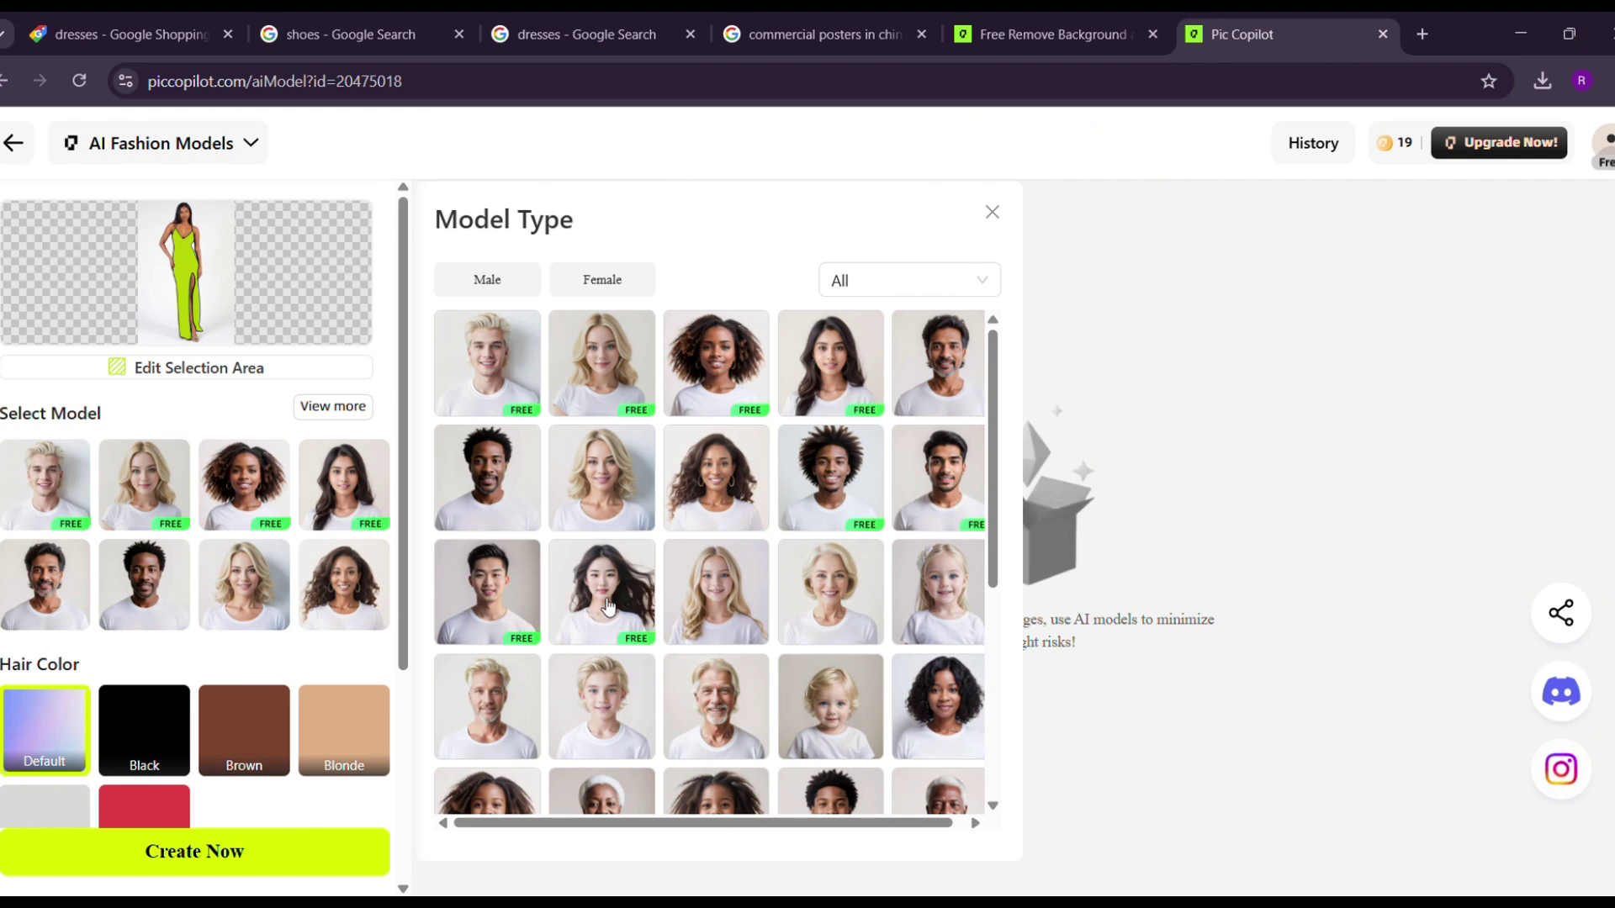
left_click(600, 391)
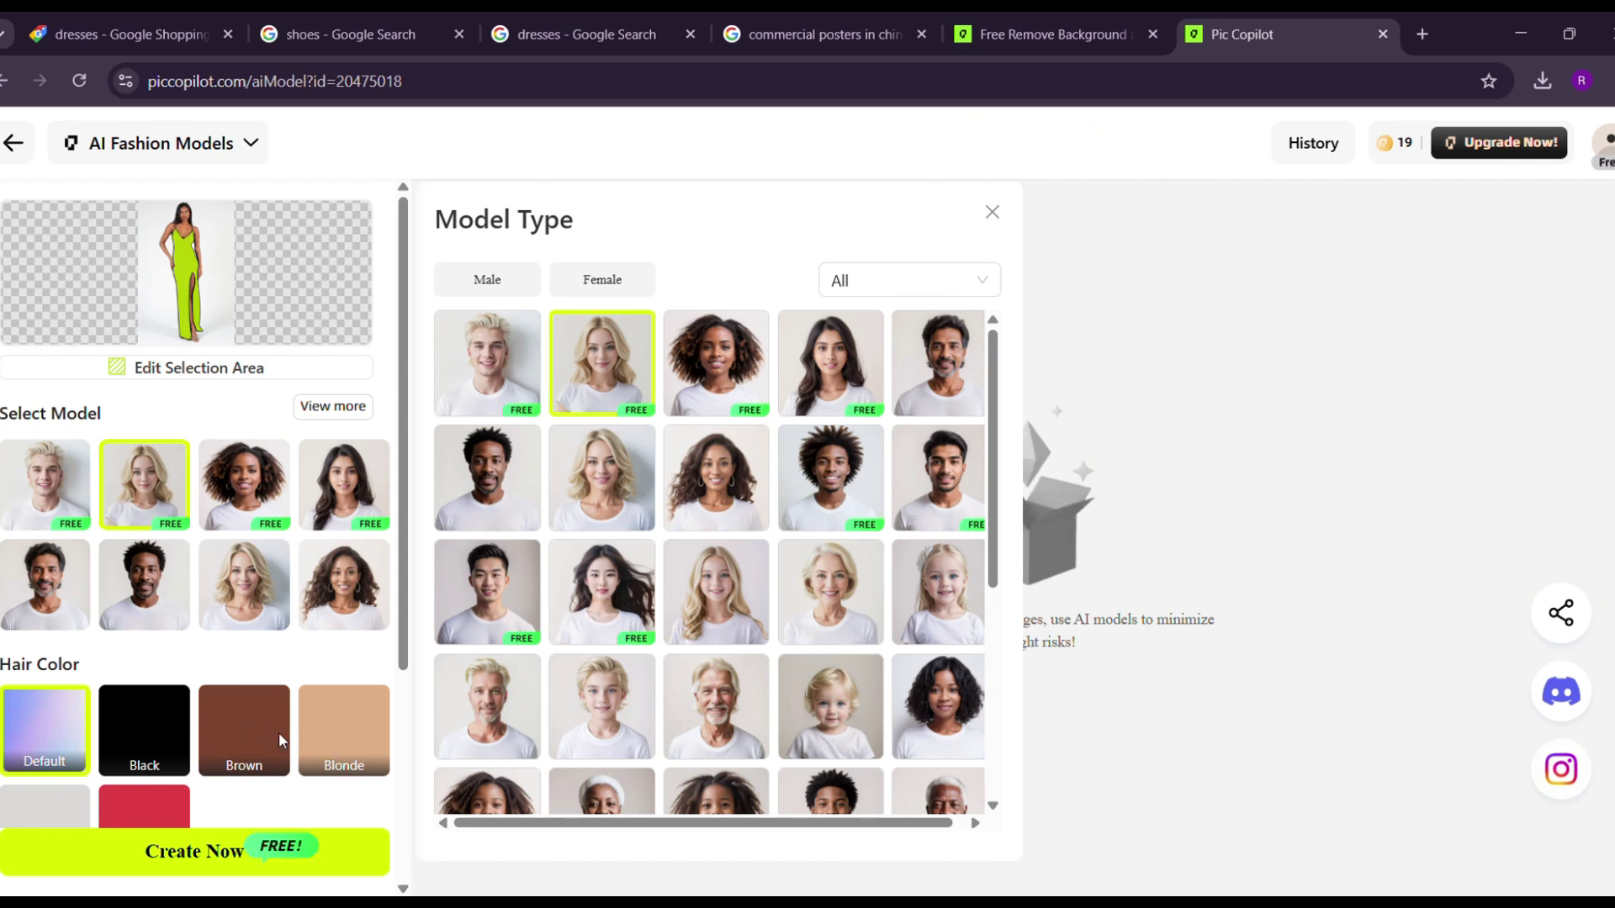
left_click(149, 750)
scroll(252, 790, "down", 4)
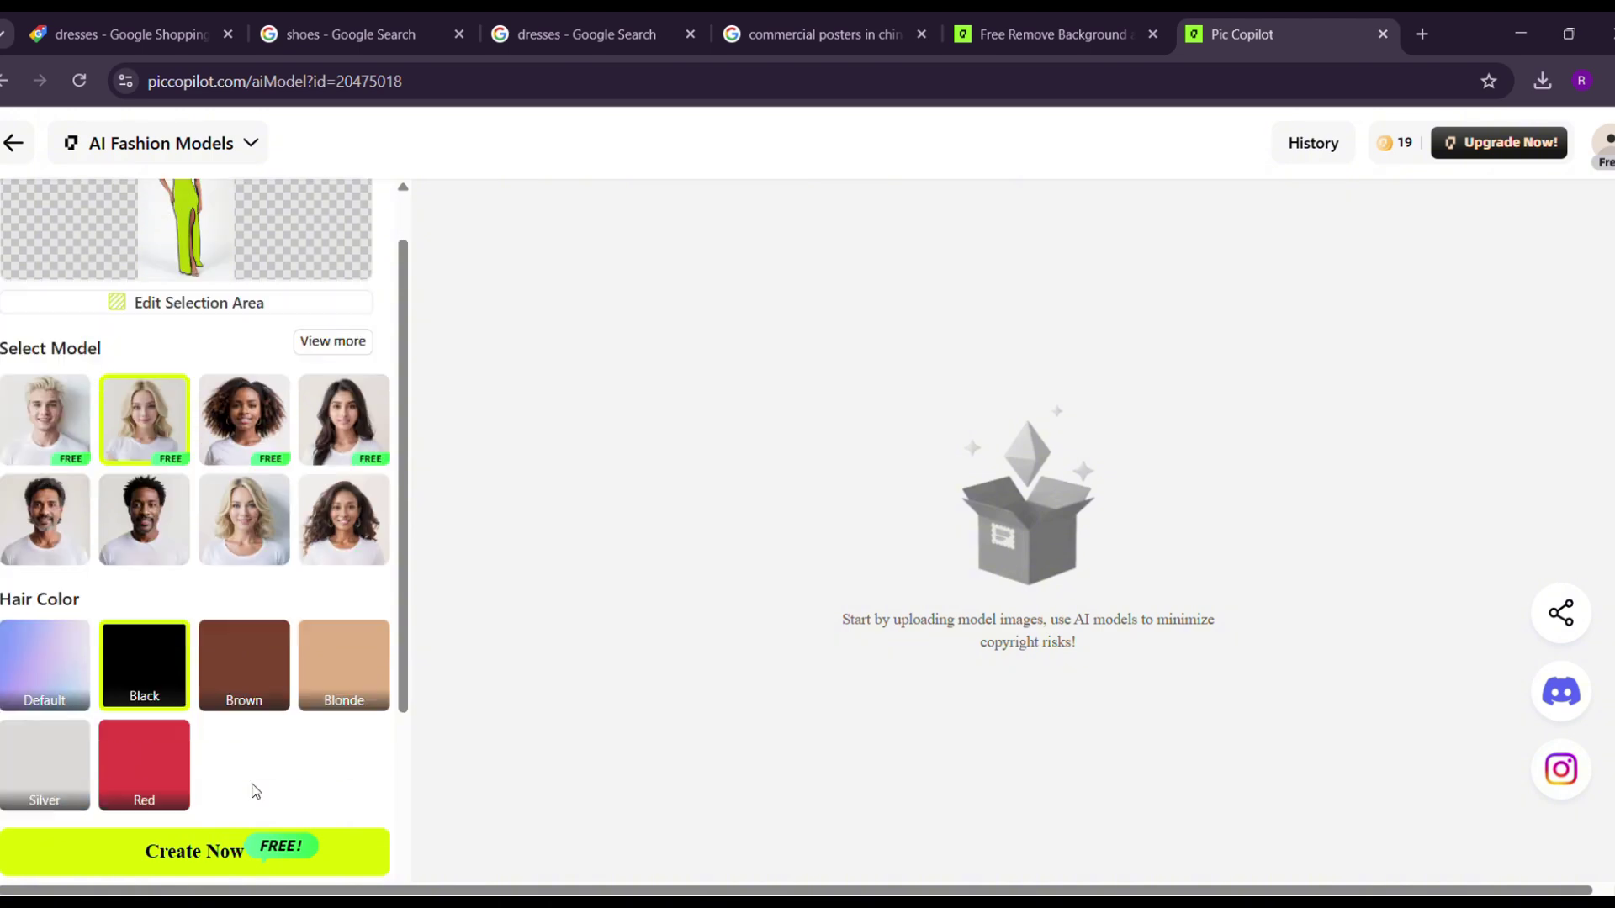
left_click(152, 666)
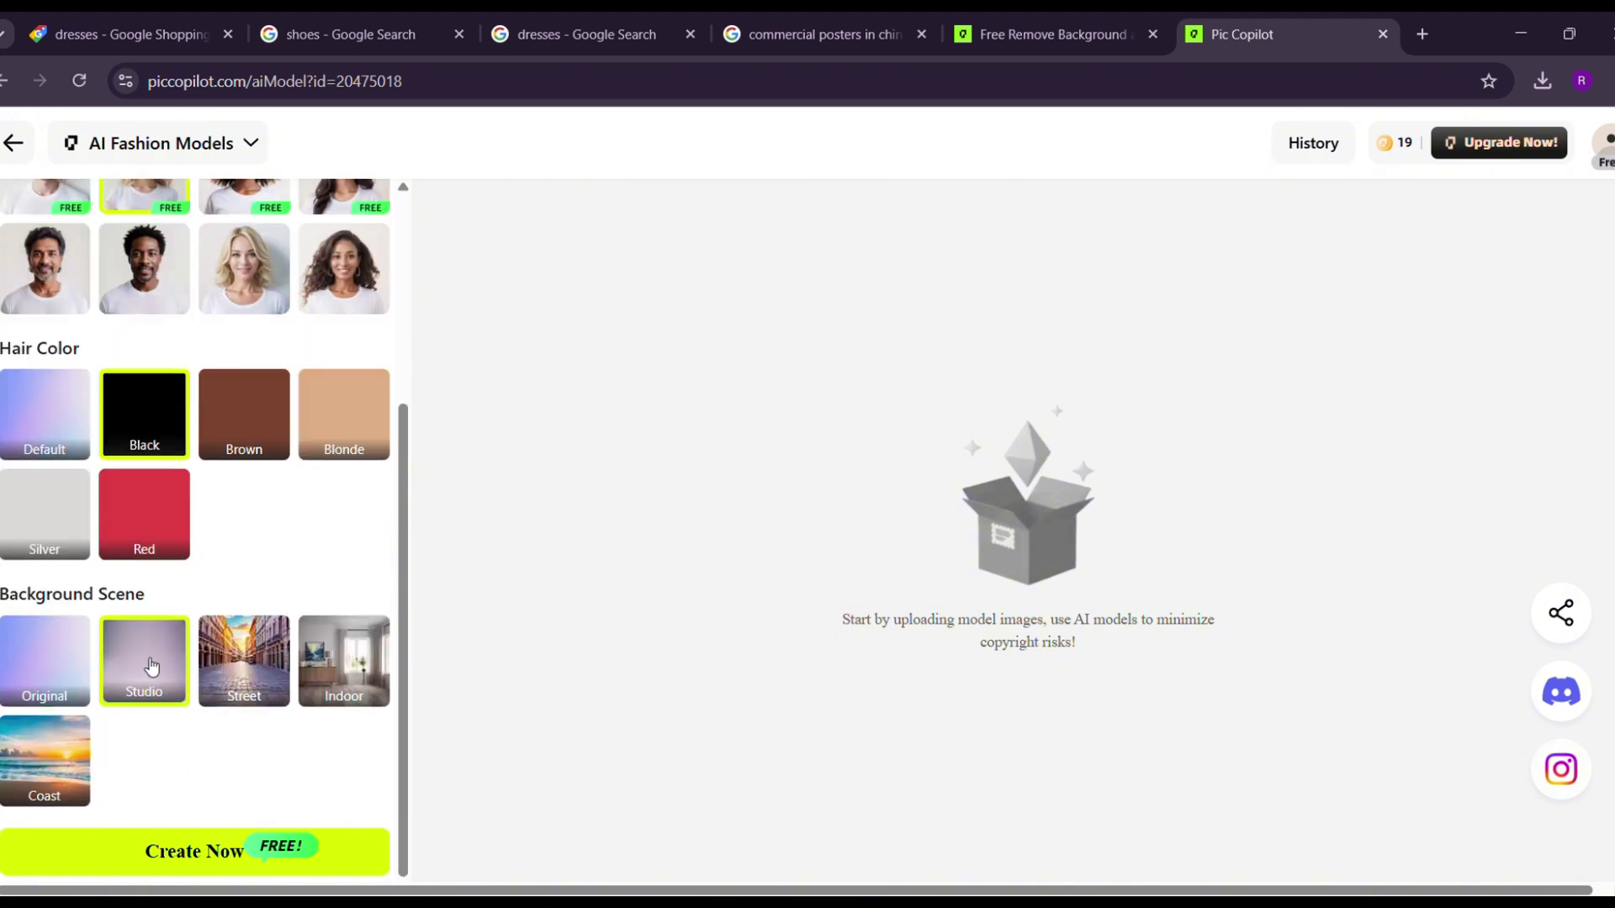
left_click(186, 858)
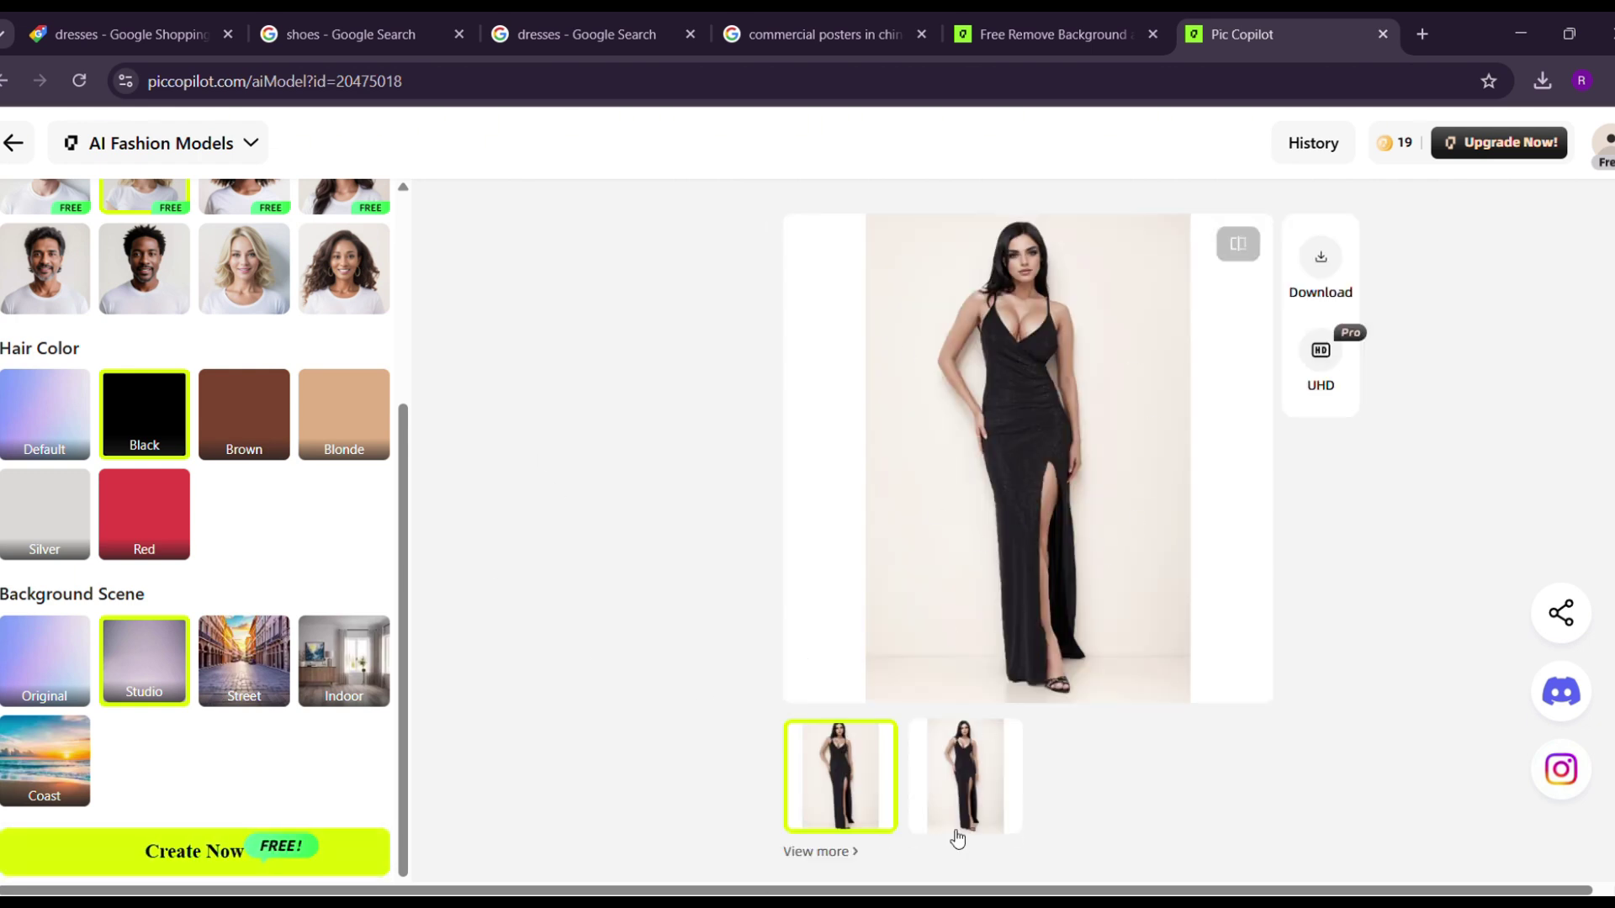
left_click(964, 815)
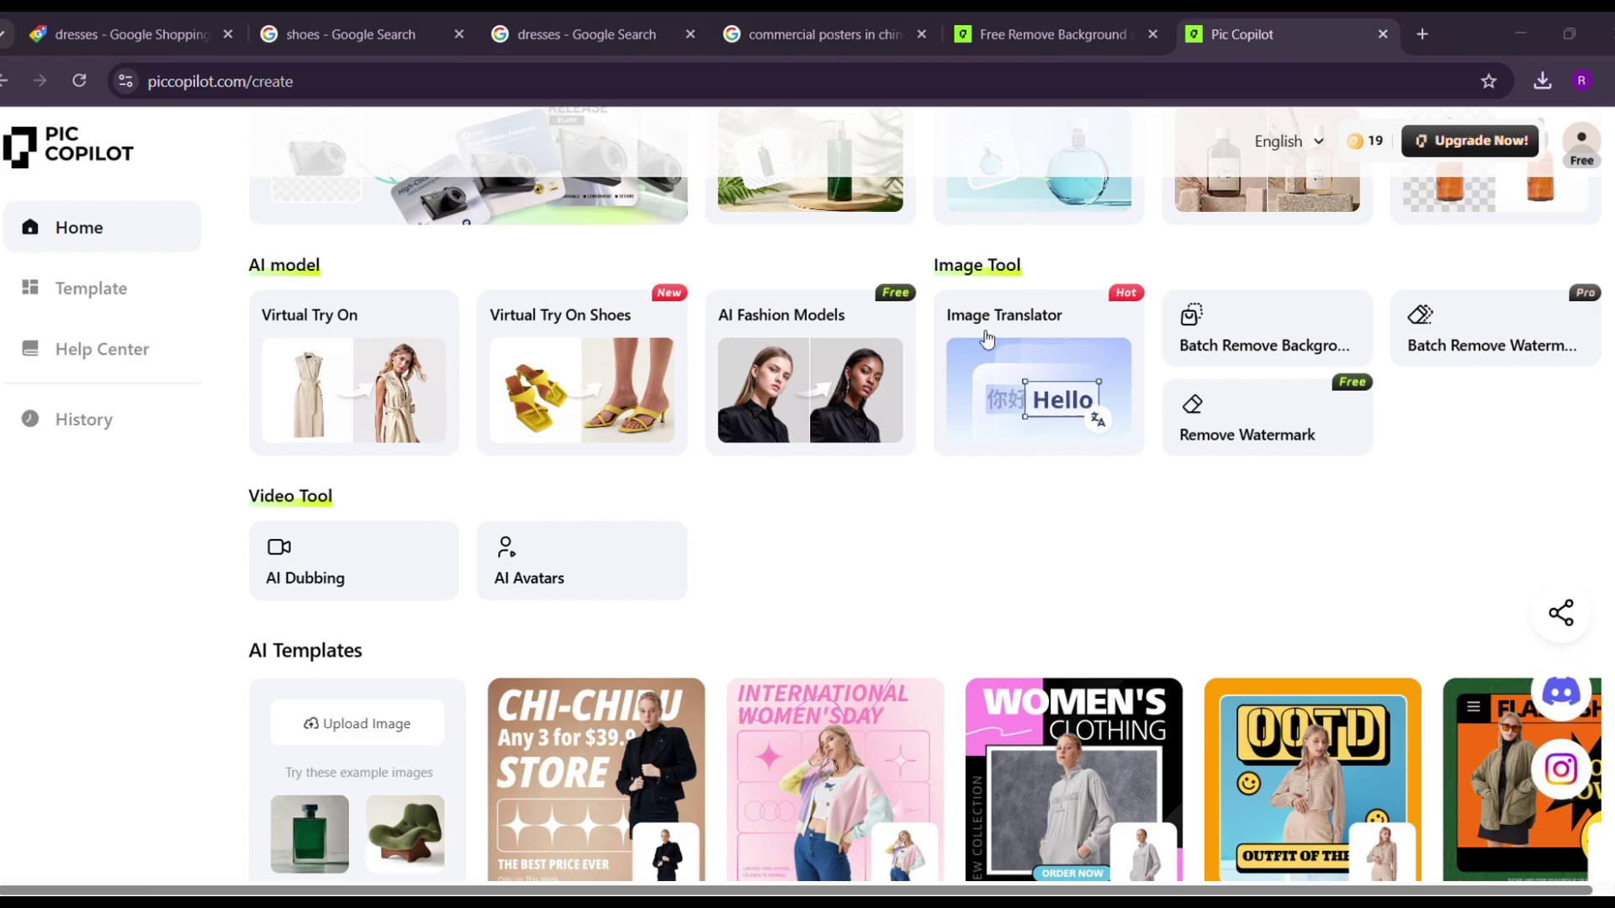
- Translate the uploaded tutoring poster from Chinese (Simplified) into English with Image Translator
left_click(1055, 360)
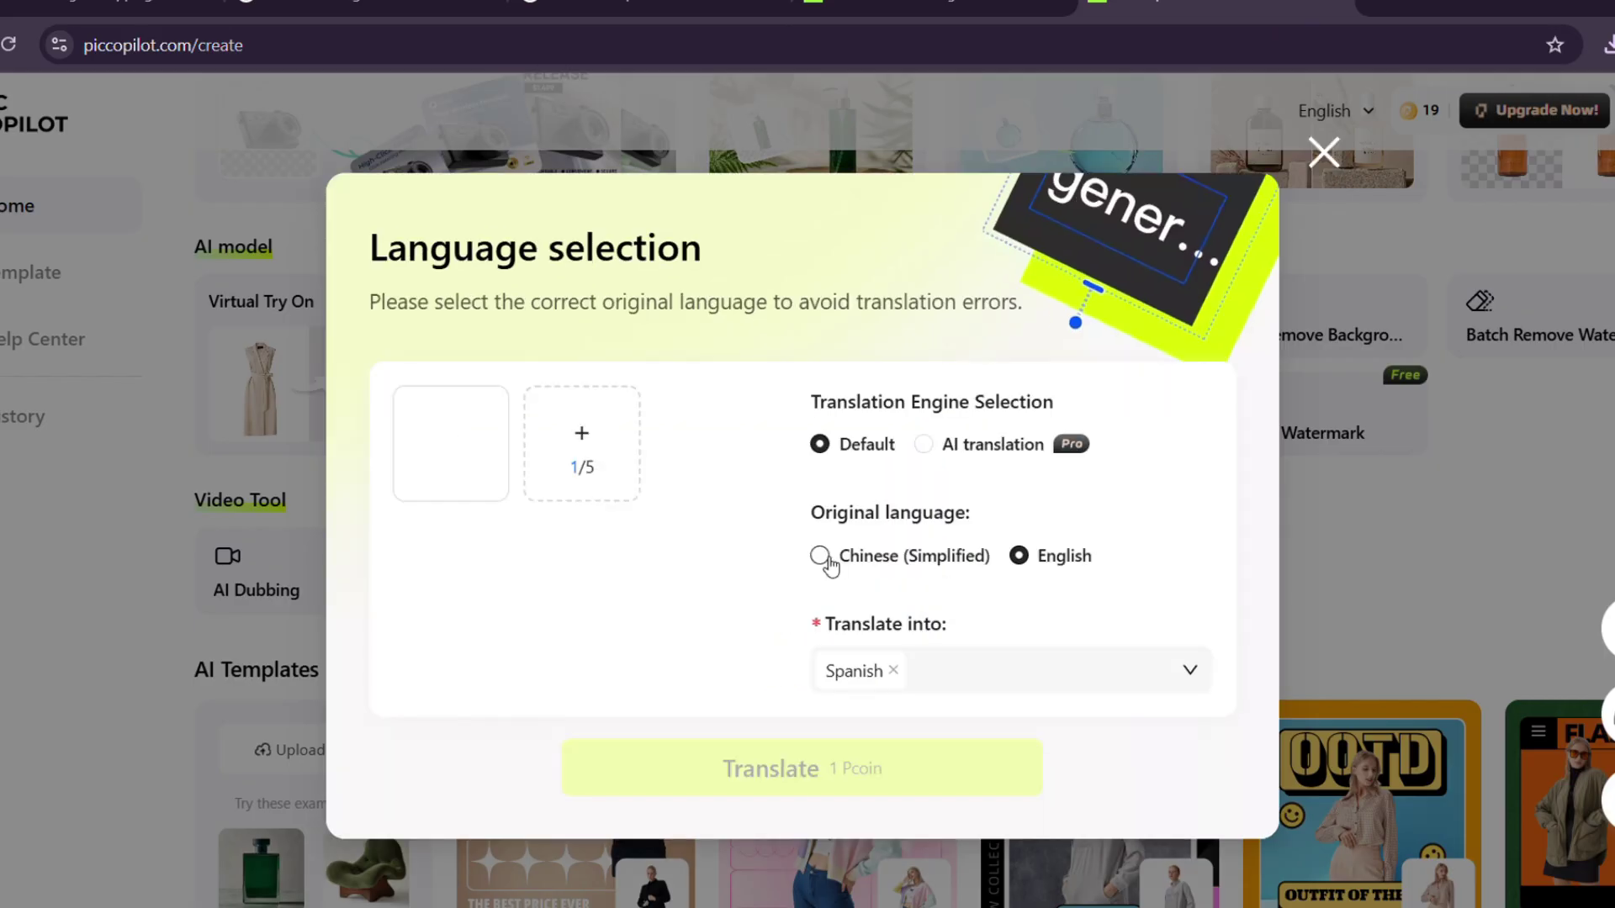
left_click(821, 557)
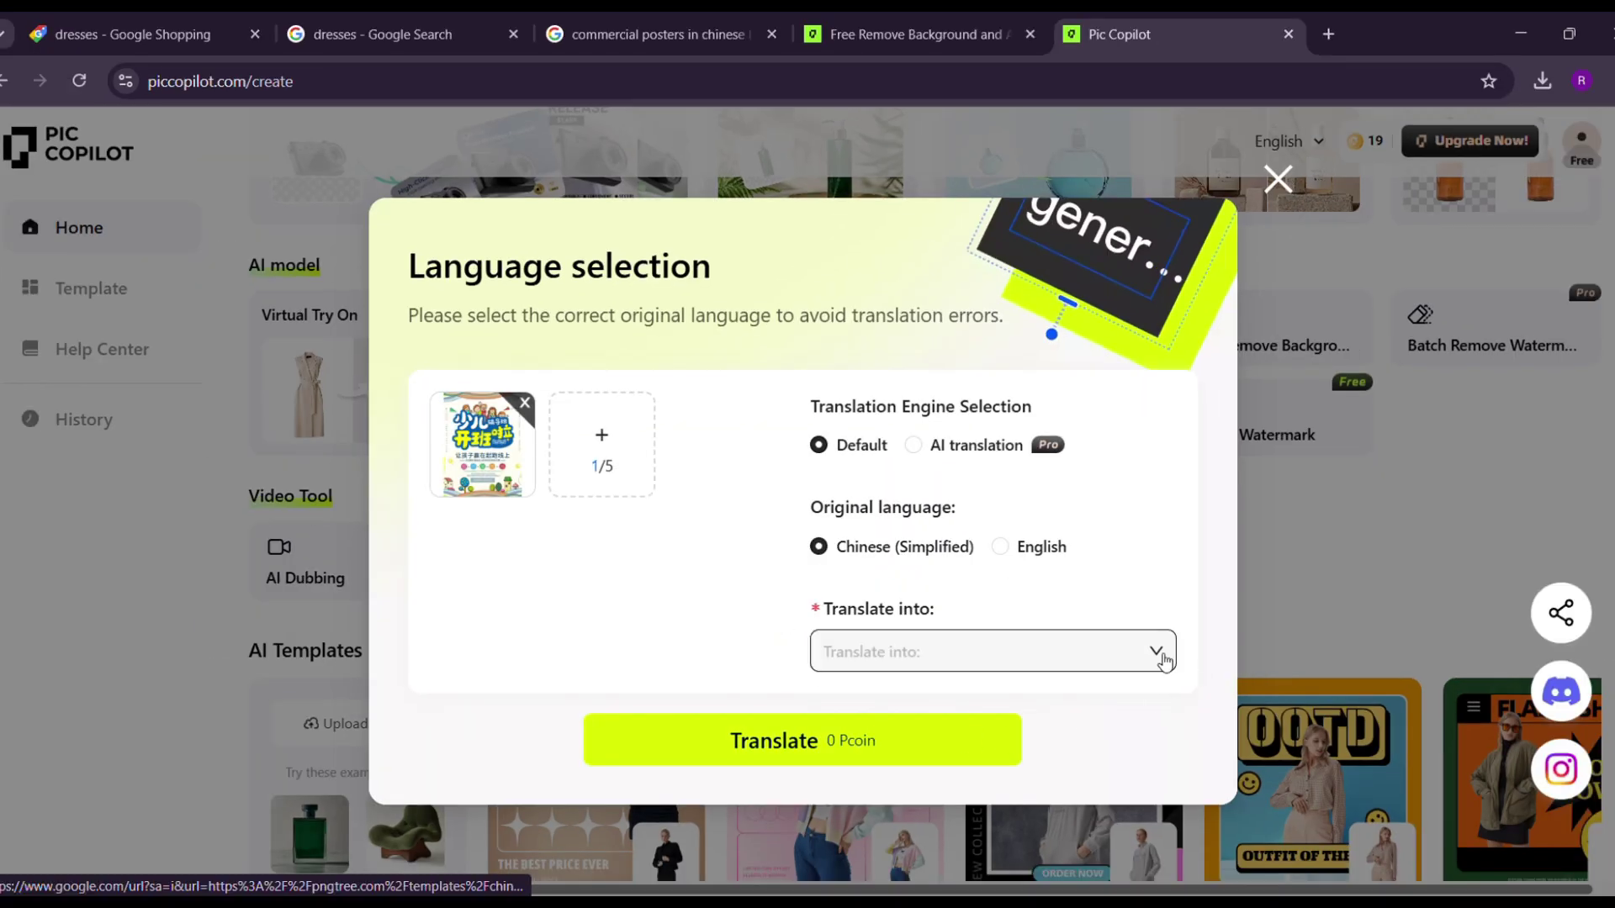
left_click(1161, 656)
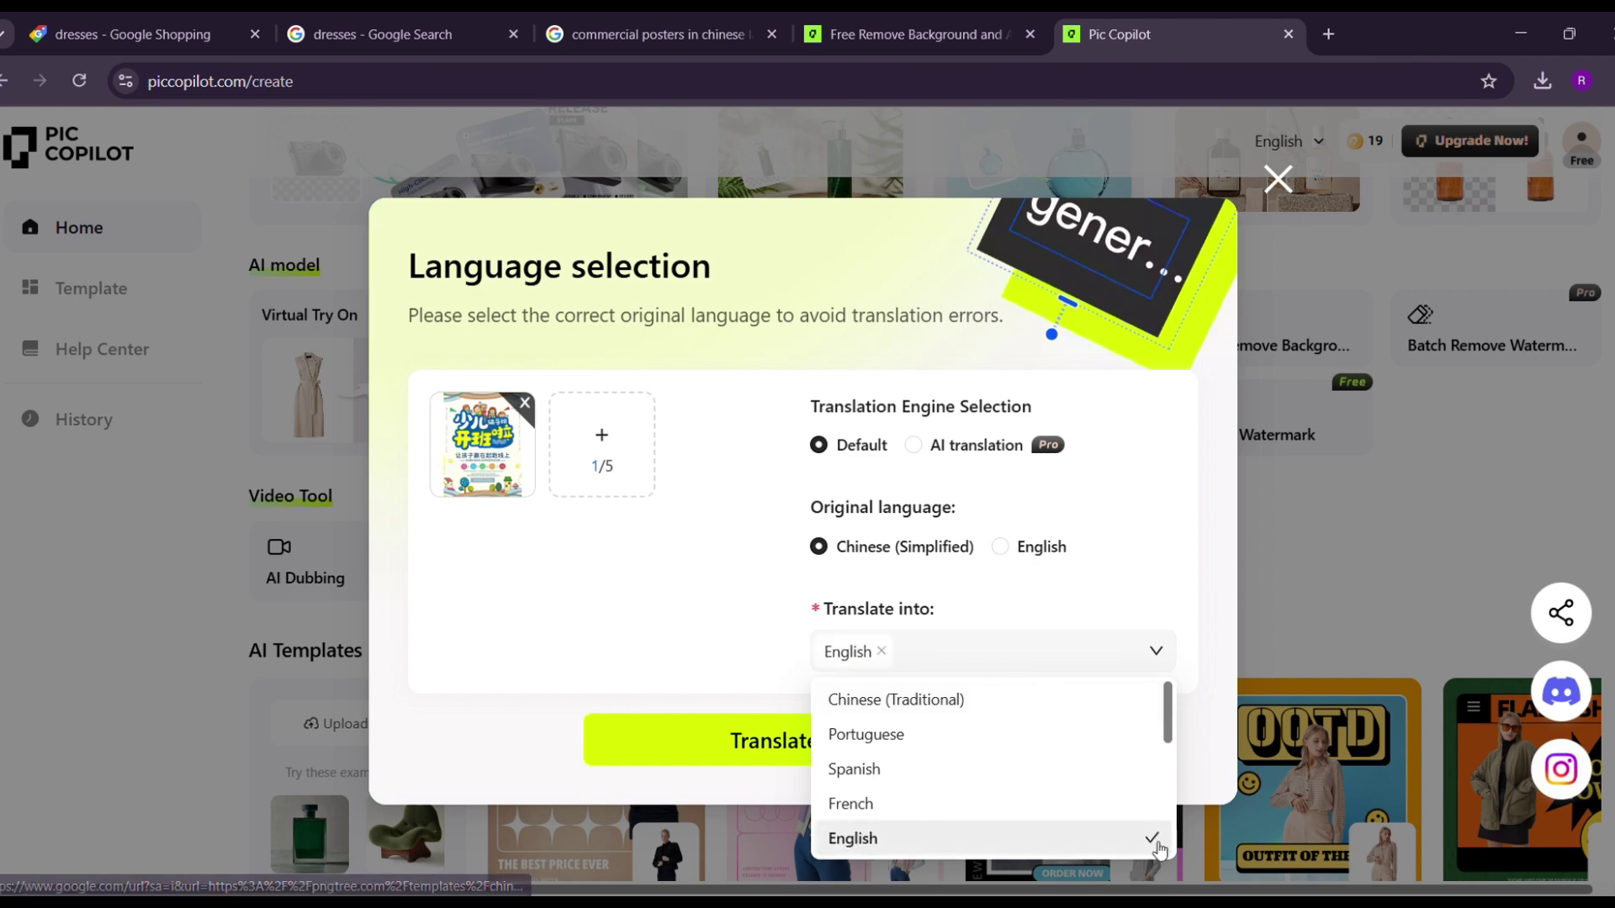
left_click(732, 648)
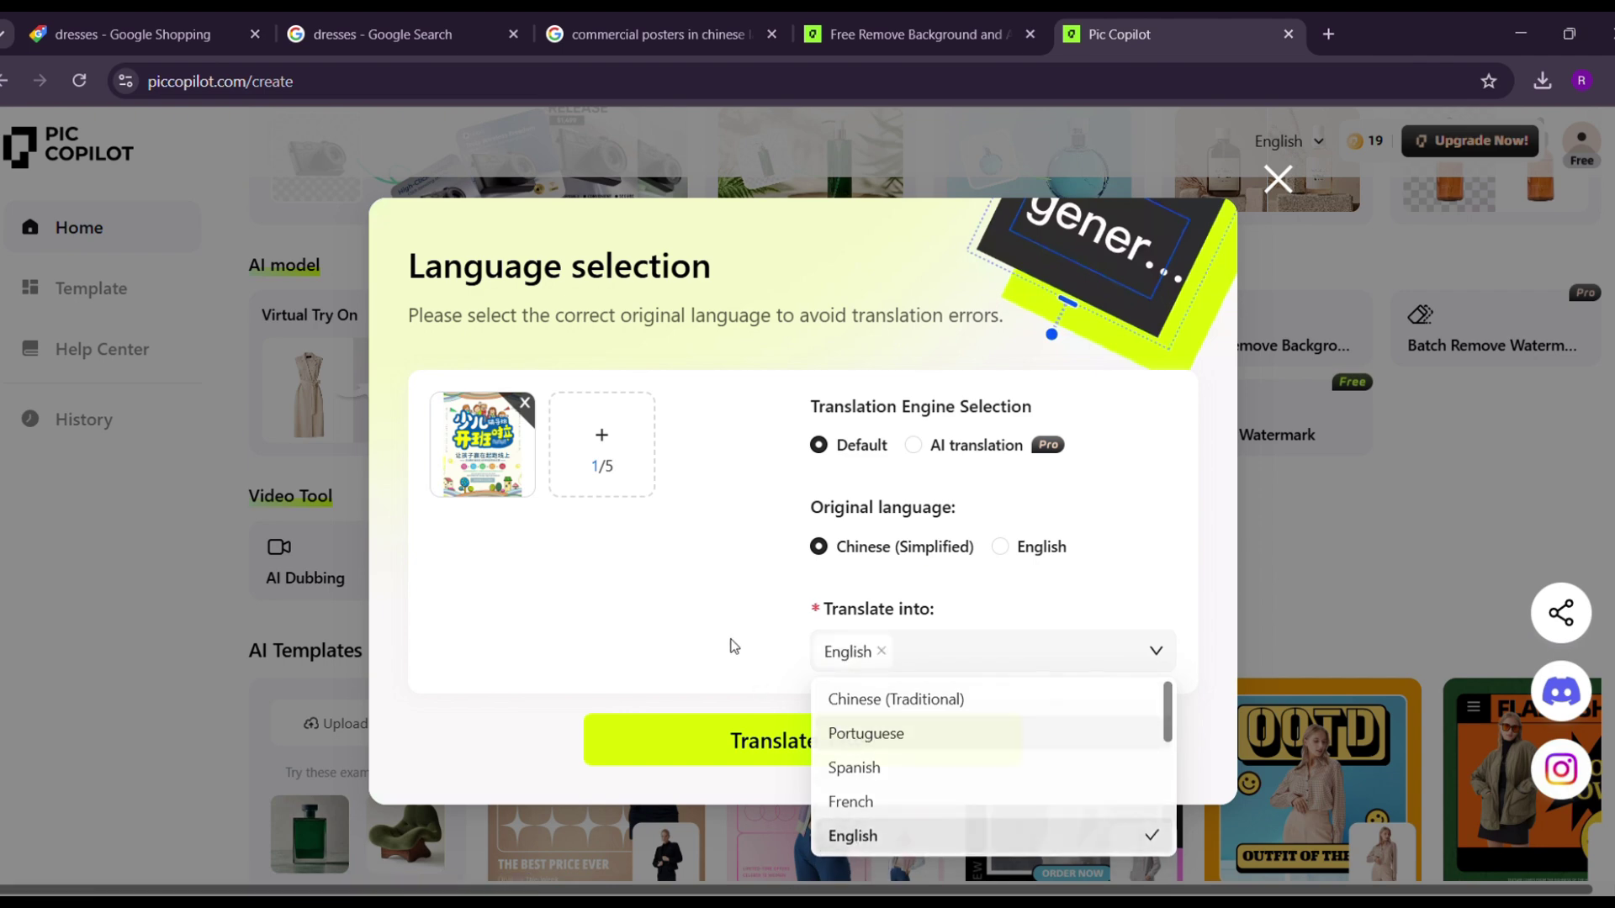
left_click(800, 743)
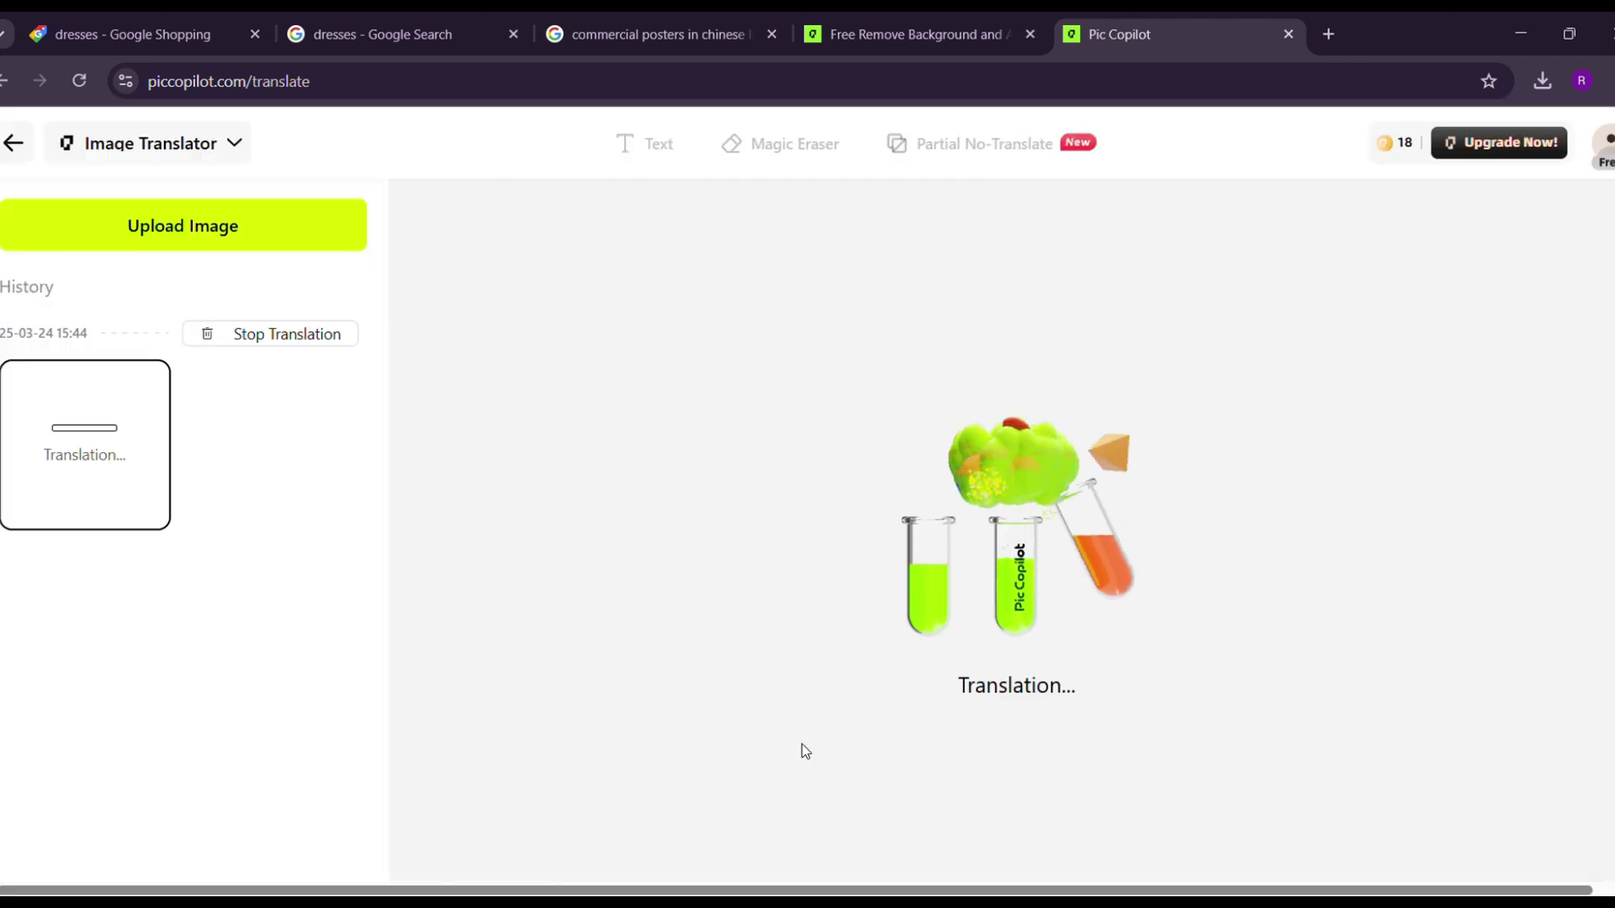